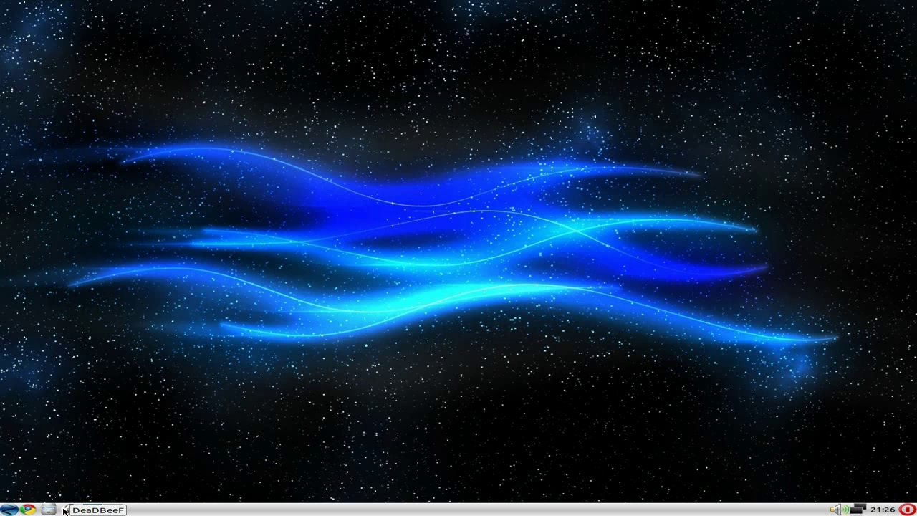
- Look through the installed accessories and graphics applications and launch Scribus (Stable)
left_click(66, 510)
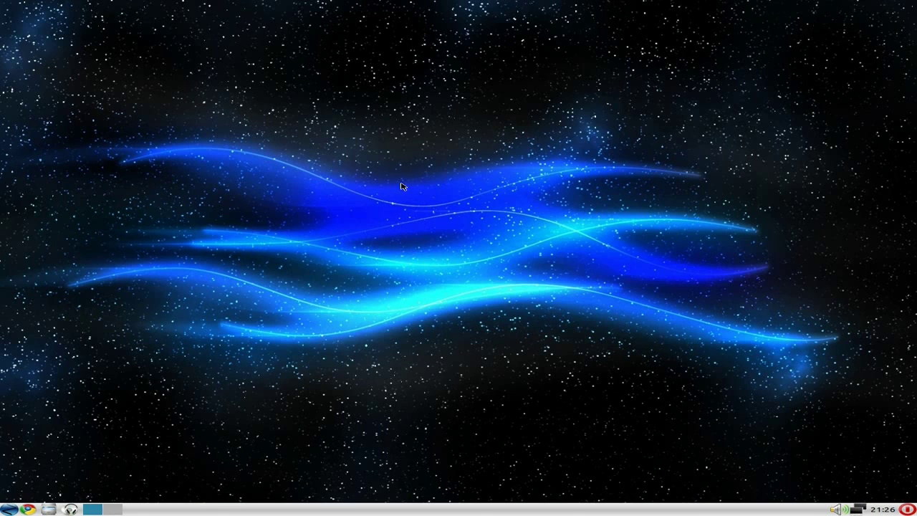
left_click(9, 509)
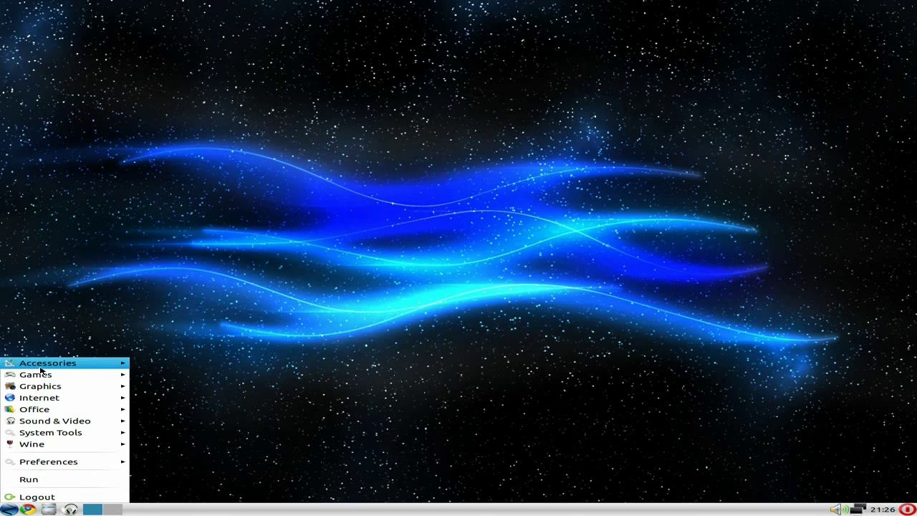
mouse_move(41, 369)
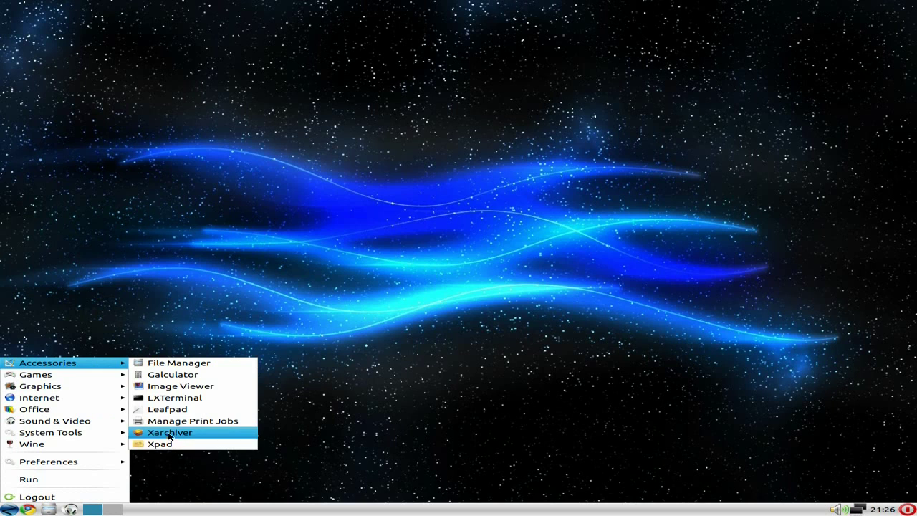
mouse_move(105, 377)
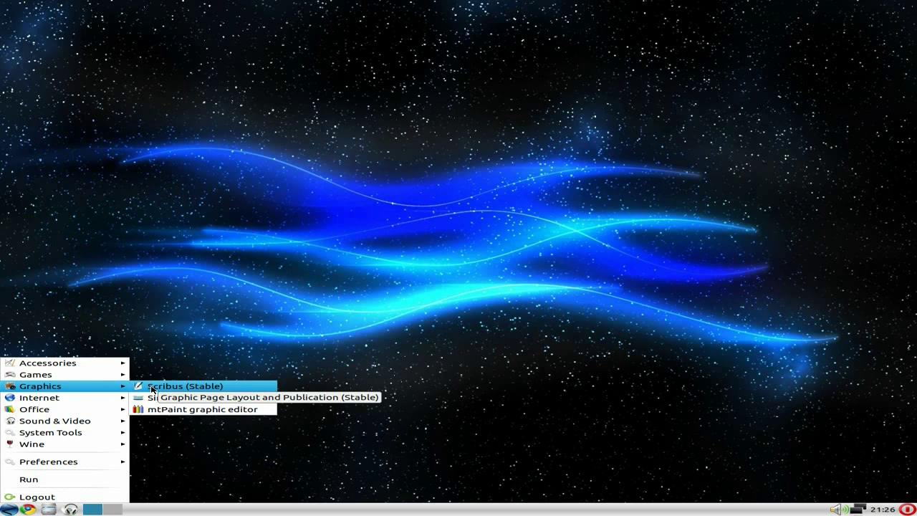
left_click(151, 388)
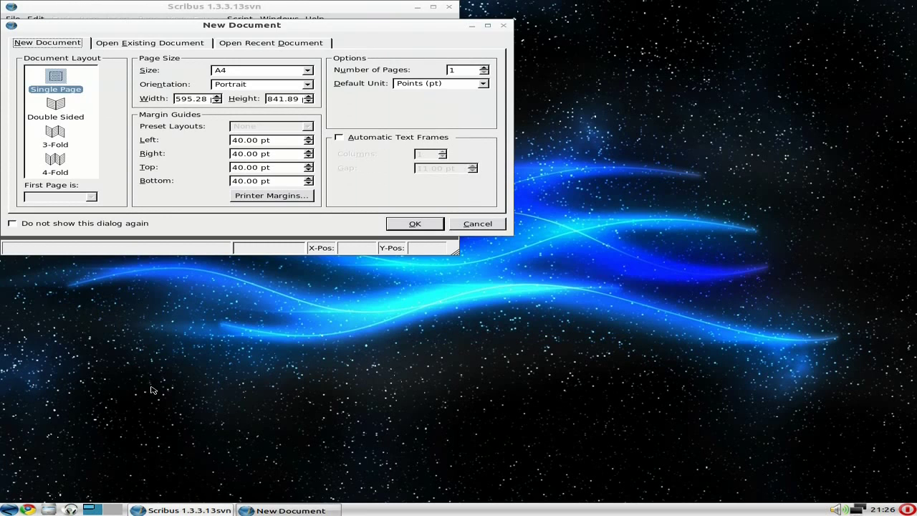
- Create a single-page A4 portrait document with the default settings, view it maximized and close Scribus
left_click_drag(212, 29, 506, 215)
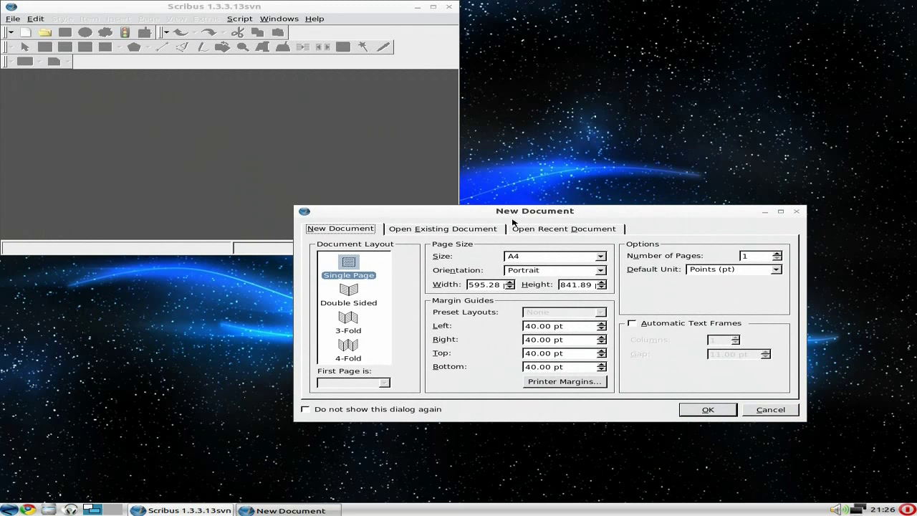
left_click(699, 409)
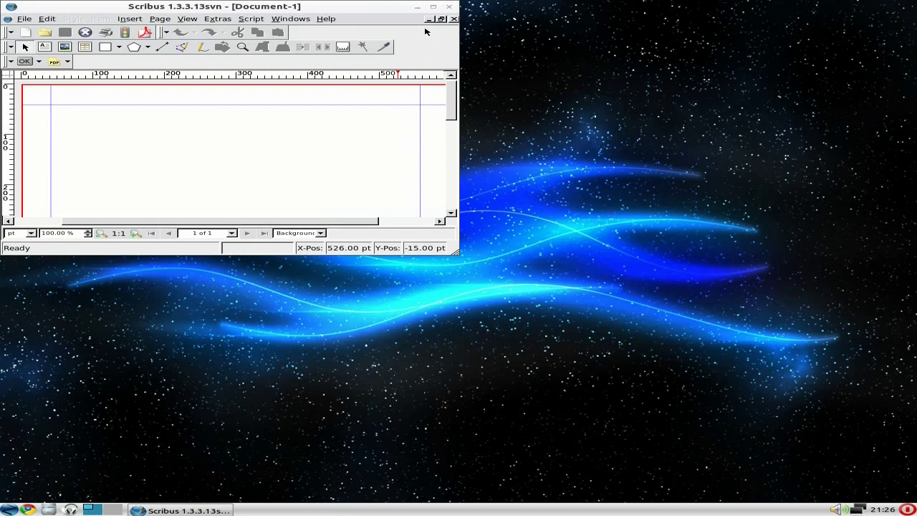
left_click(433, 7)
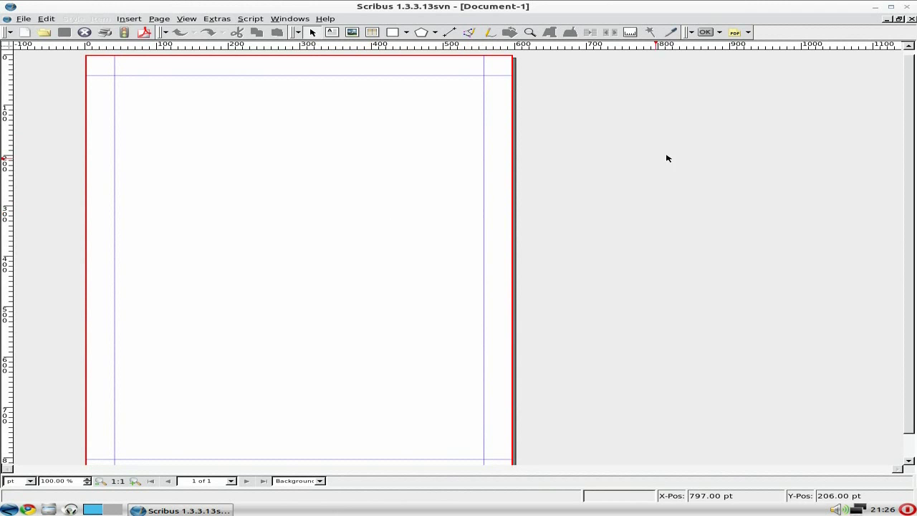
left_click(908, 7)
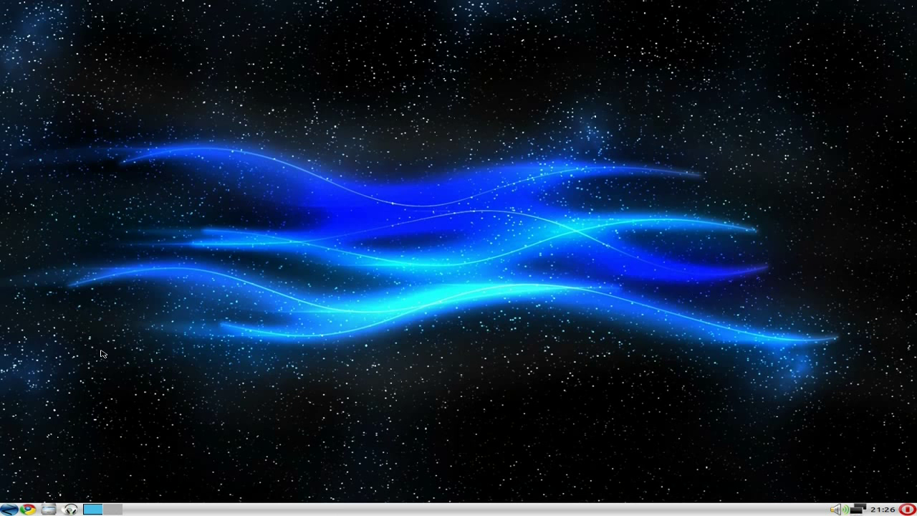
- Open the Internet Browser Manager and authorize it with the account password
left_click(8, 510)
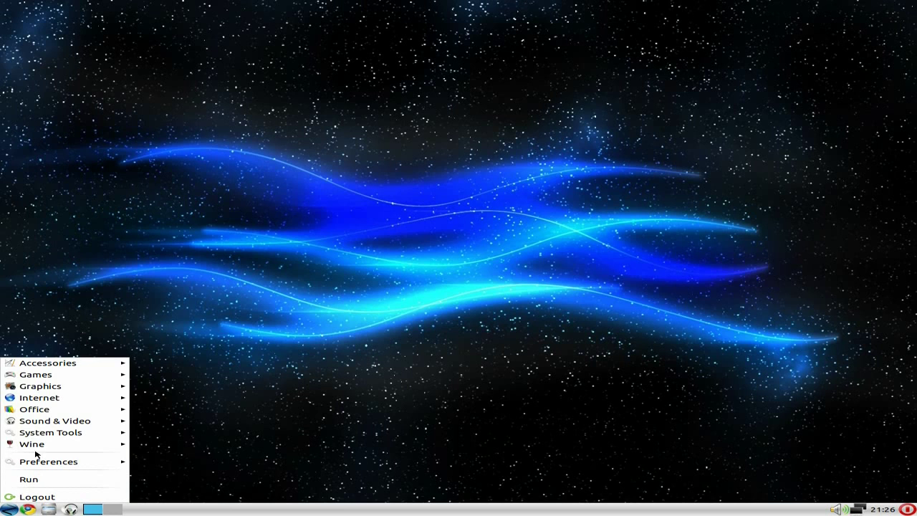
mouse_move(50, 390)
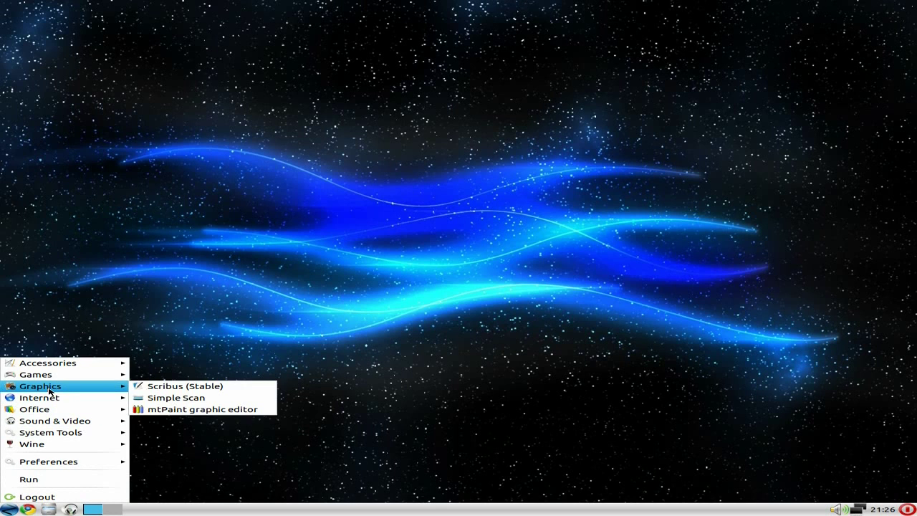
mouse_move(102, 400)
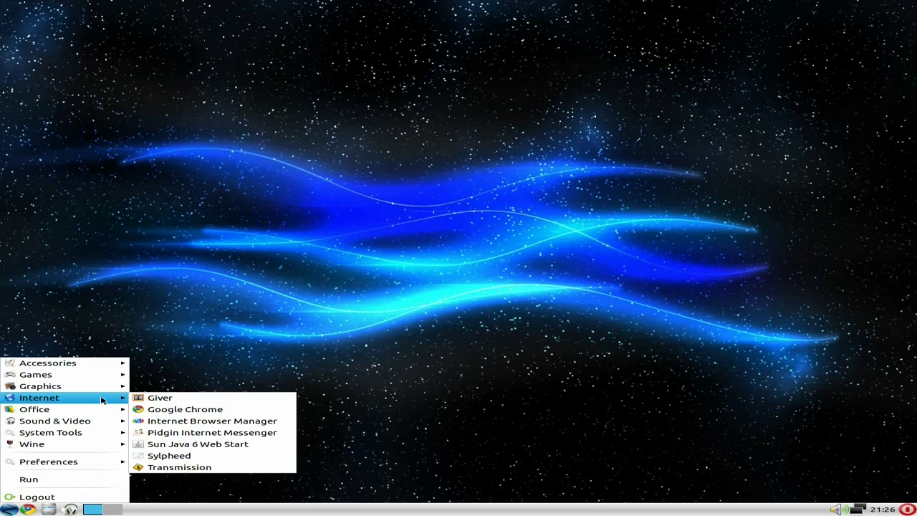
left_click(167, 421)
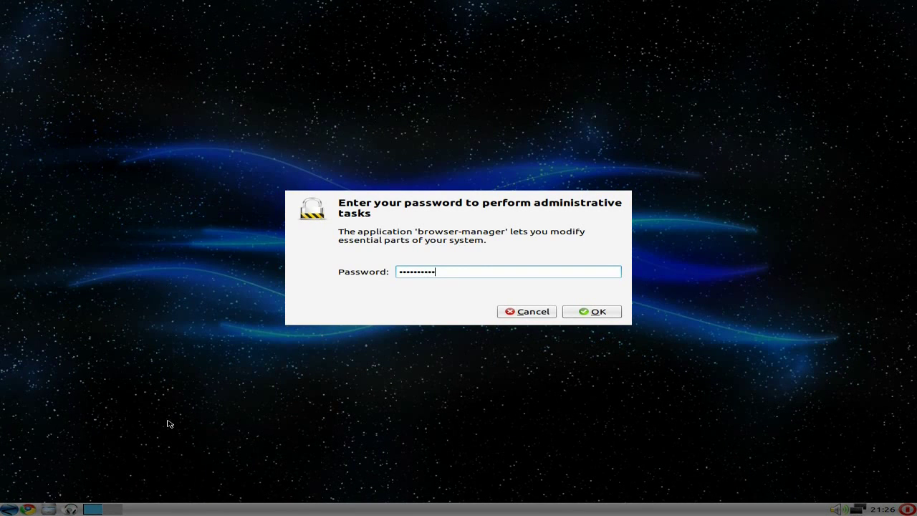
key("Return")
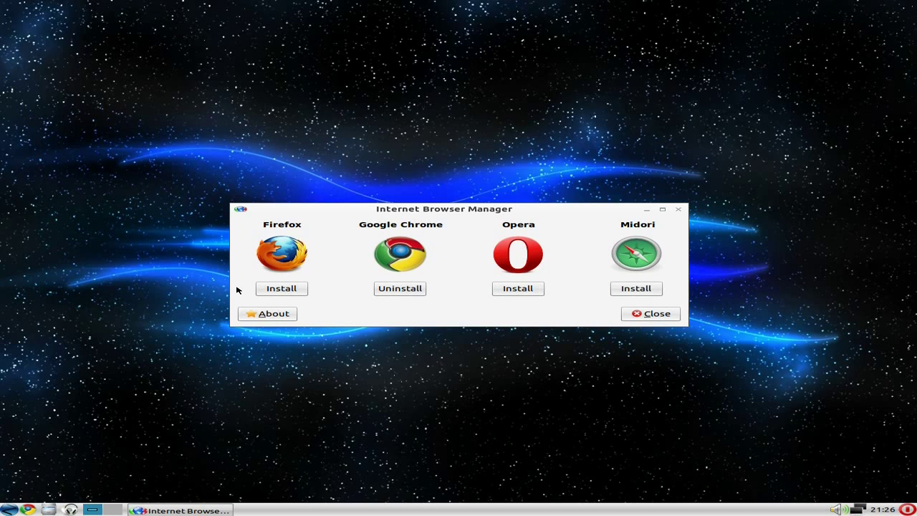
- Install the Midori browser and dismiss the installation dialog
left_click(629, 289)
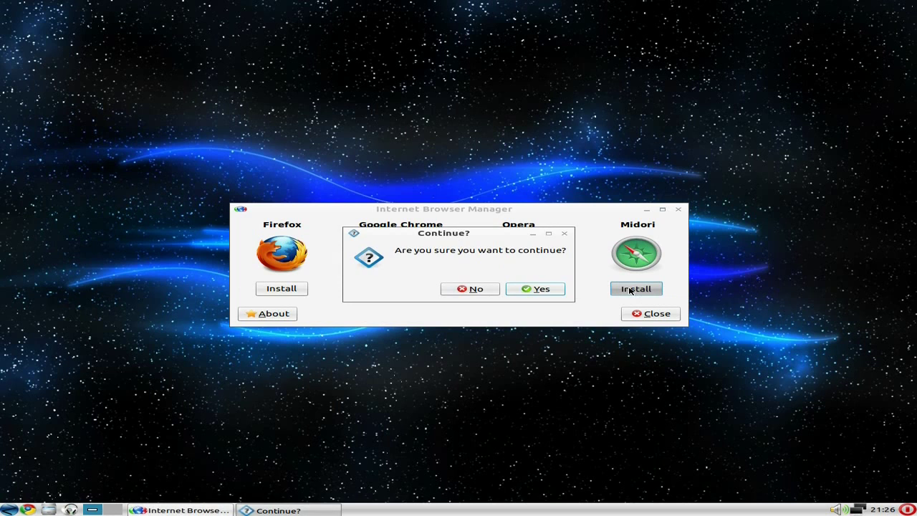
left_click(537, 290)
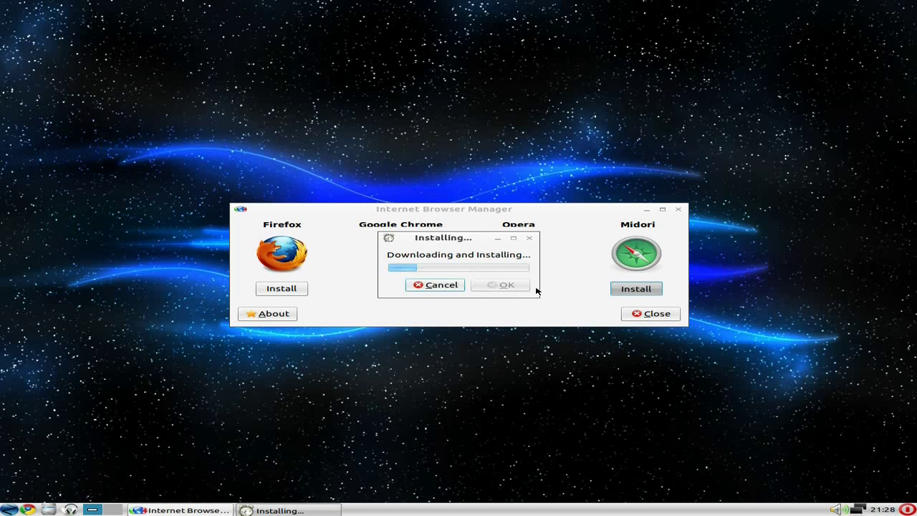
left_click(526, 288)
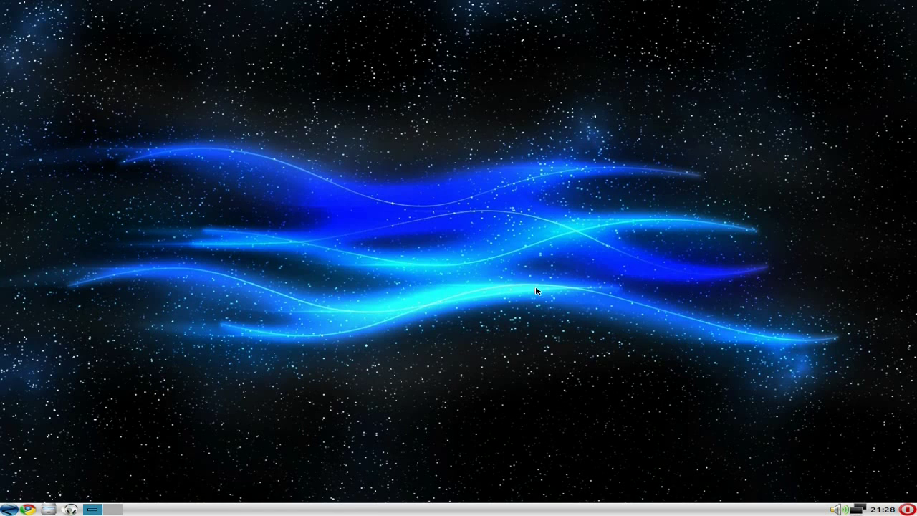
- Launch the Midori browser and search Google for "bbc"
left_click(8, 509)
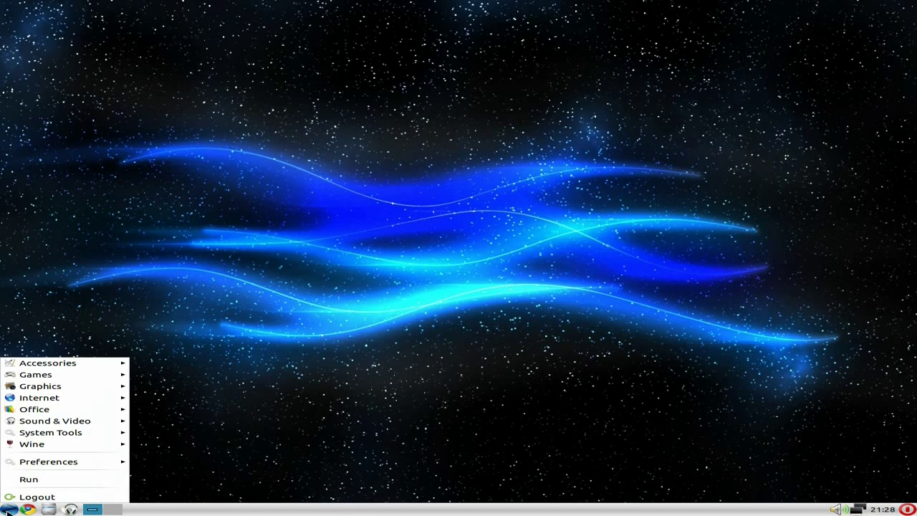
mouse_move(40, 401)
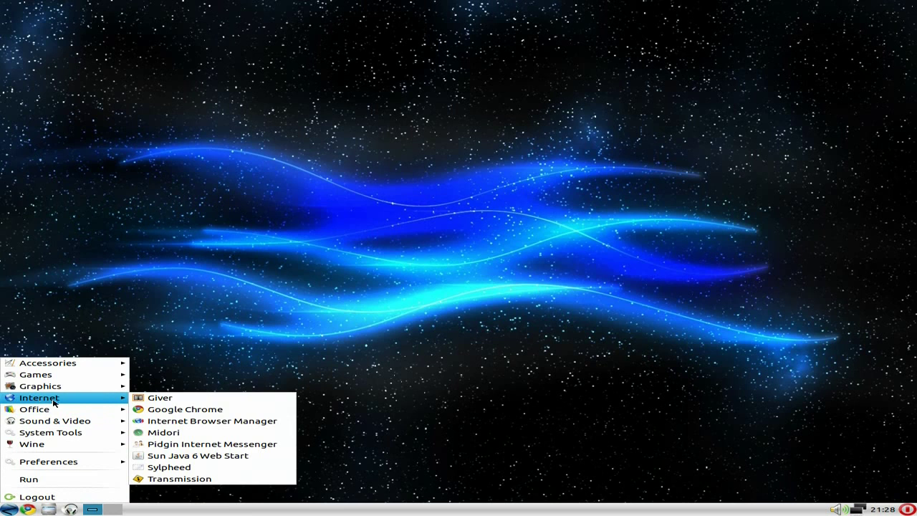
left_click(181, 434)
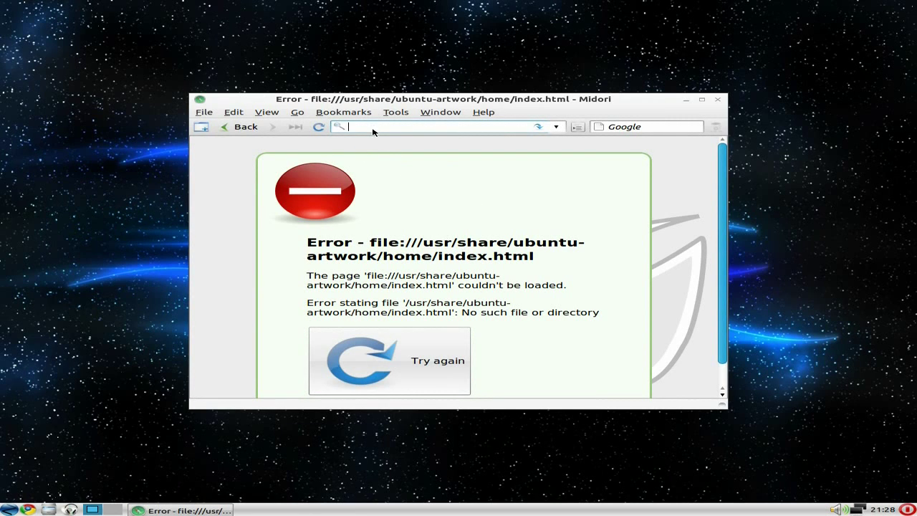
left_click(676, 129)
type("bbc")
key("Return")
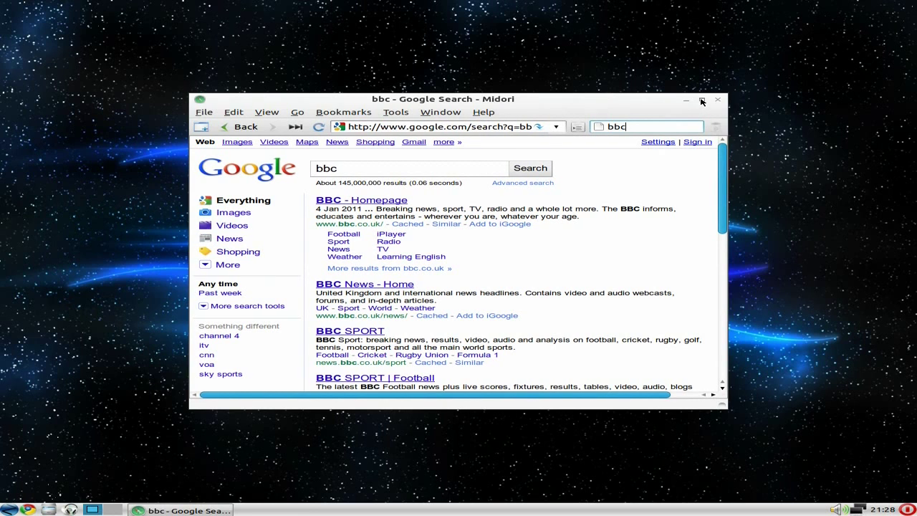
- Maximize the browser window, view the BBC homepage from the search results and close Midori
left_click(701, 102)
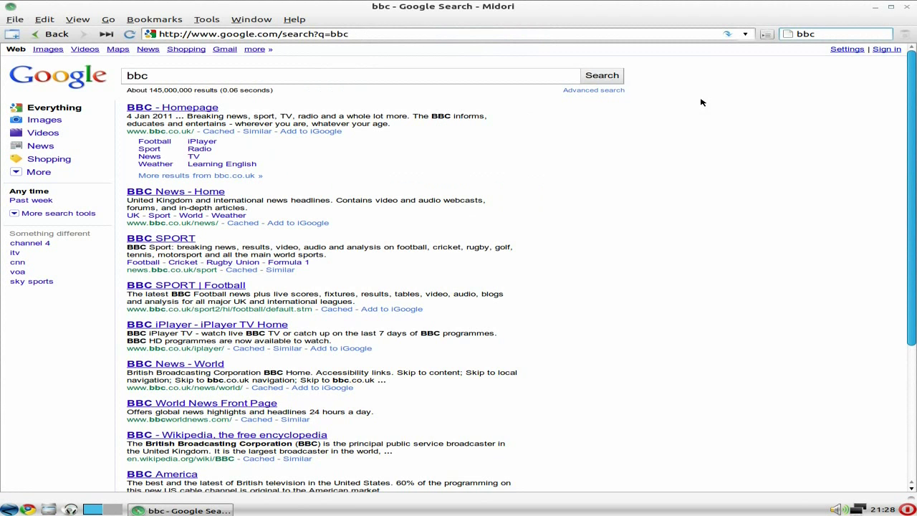
left_click(192, 111)
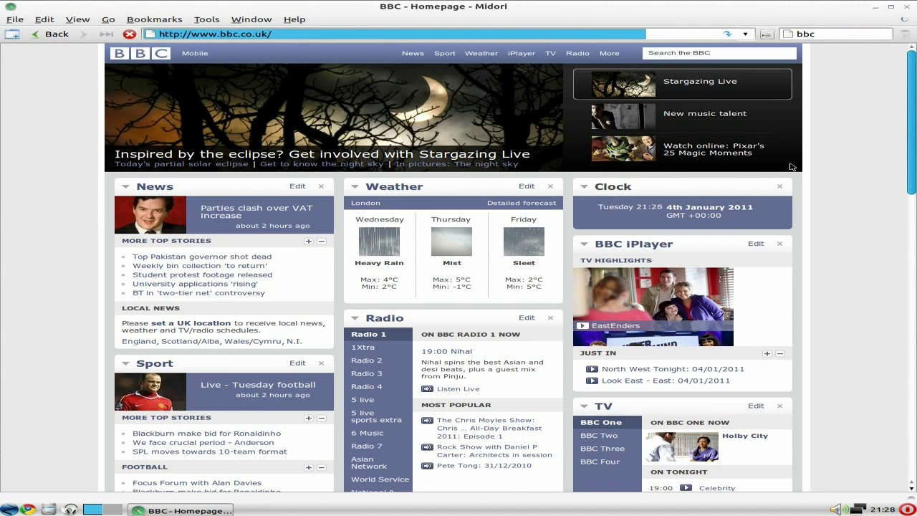
left_click(908, 8)
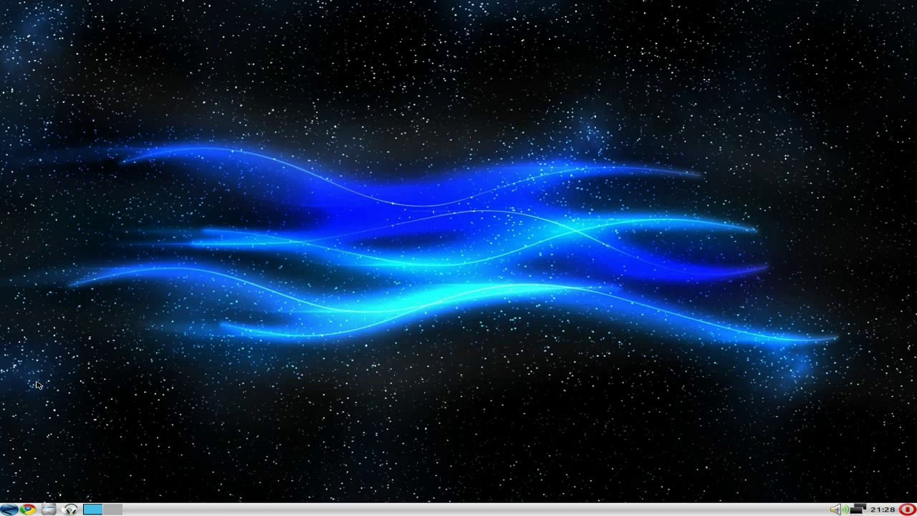
- Launch the DeaDBeeF music player and move its window towards the upper middle of the desktop
left_click(7, 510)
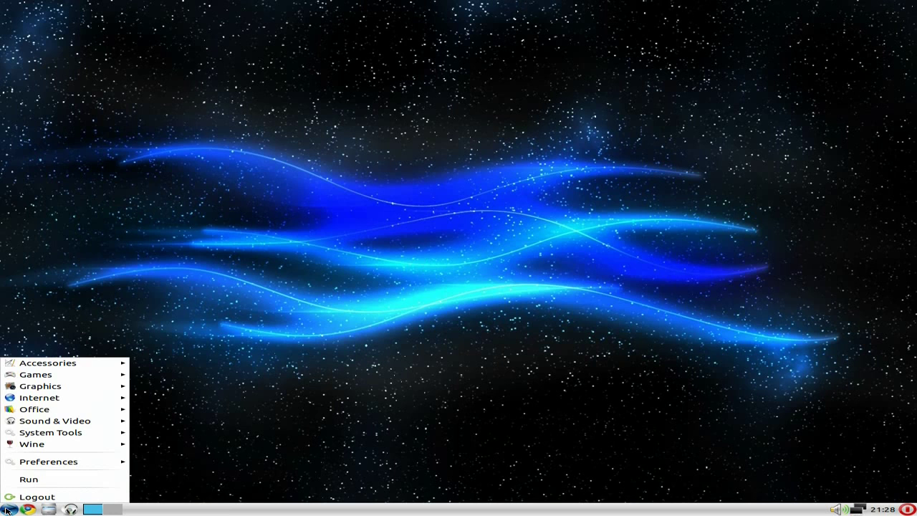
mouse_move(45, 398)
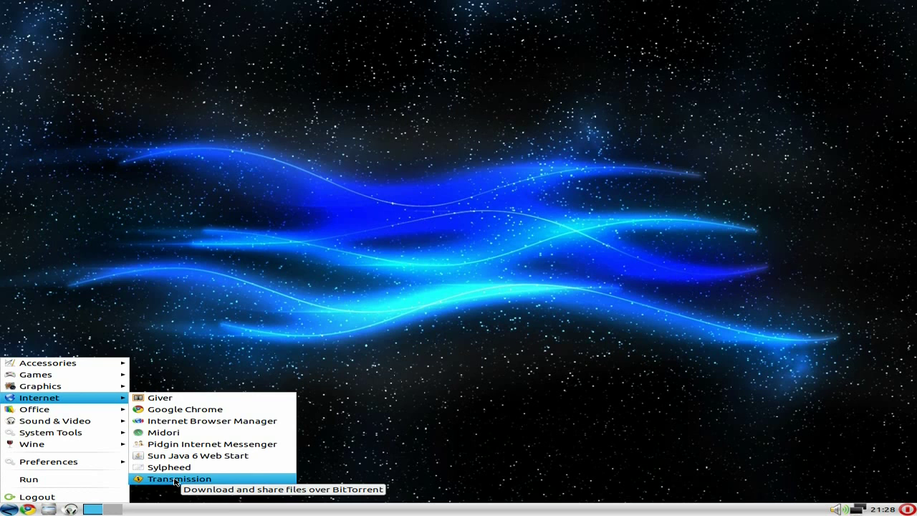
mouse_move(103, 411)
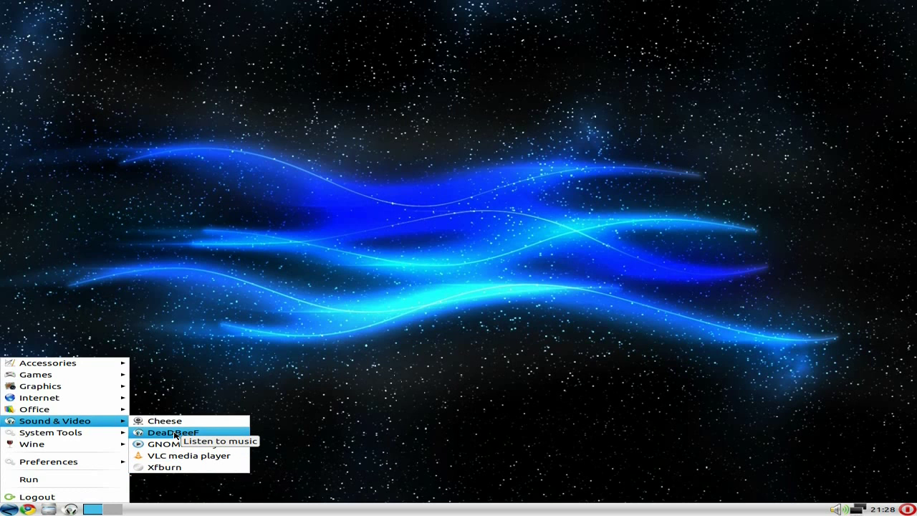
left_click(175, 432)
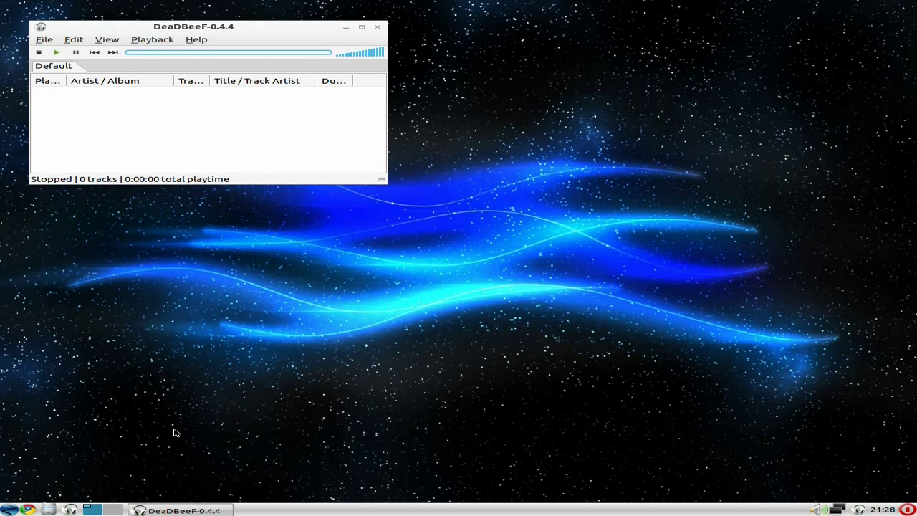
left_click_drag(218, 27, 449, 74)
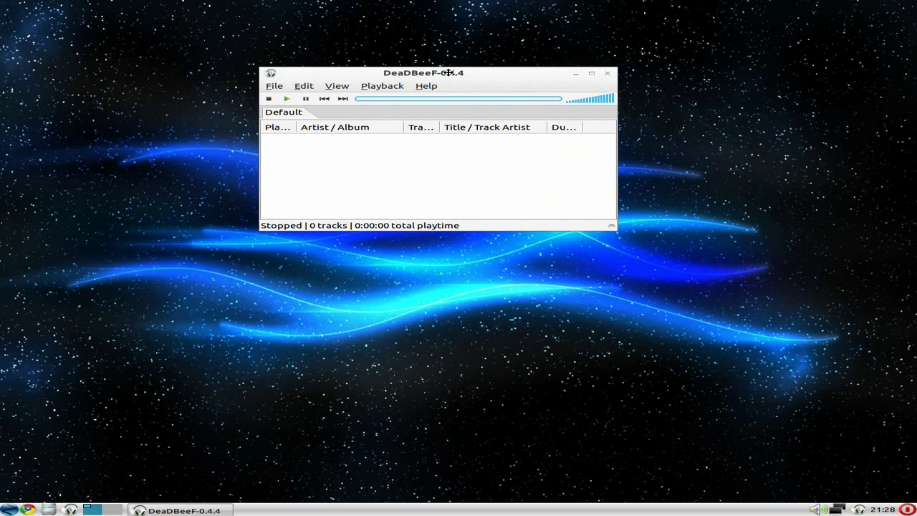
- Look through DeaDBeeF's file, view and edit commands and open its preferences
left_click(272, 89)
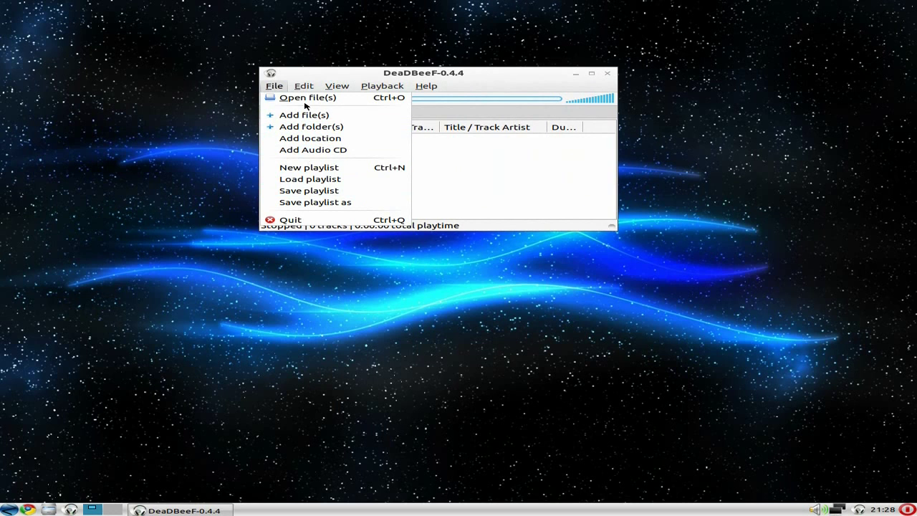
mouse_move(304, 88)
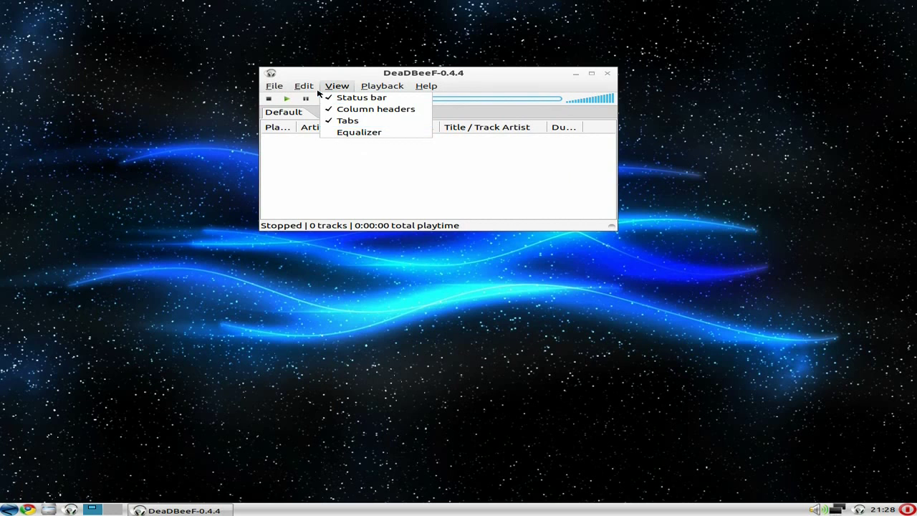
mouse_move(304, 87)
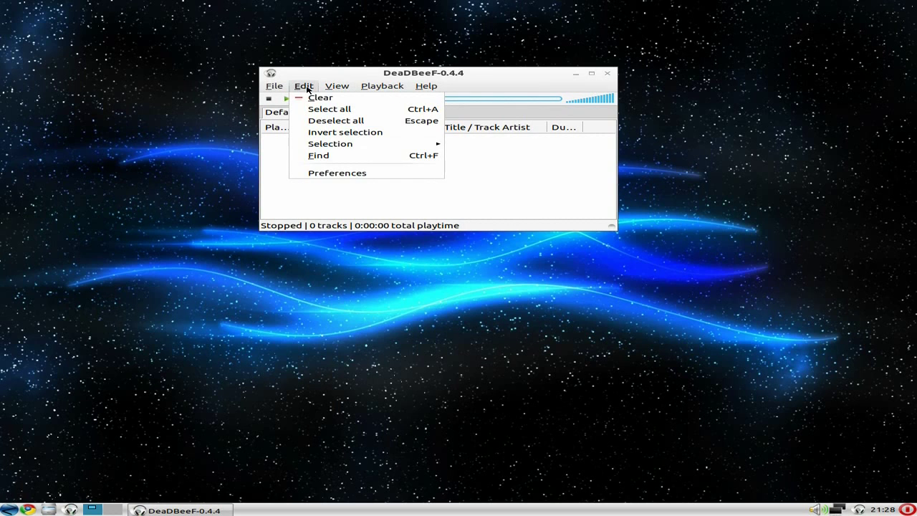
left_click(327, 174)
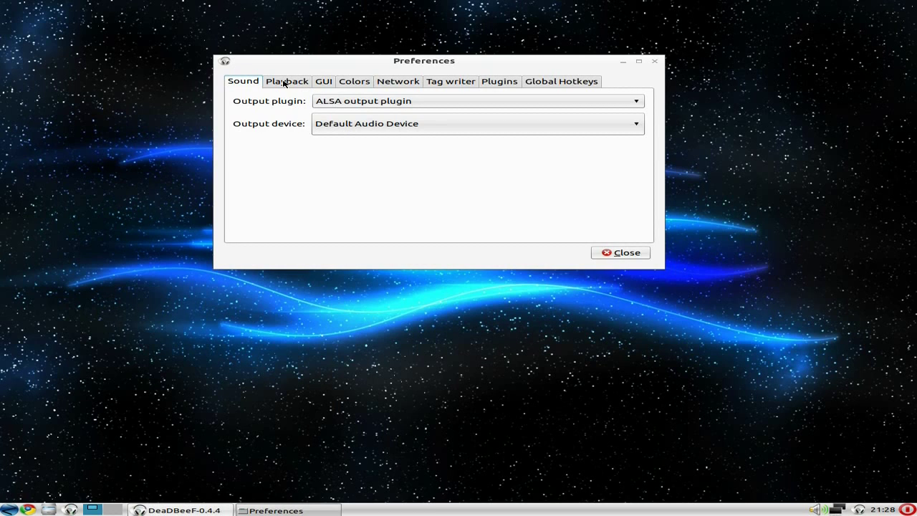
- Review DeaDBeeF's preferences from Playback through Global Hotkeys, and close both the preferences and the player
left_click(284, 84)
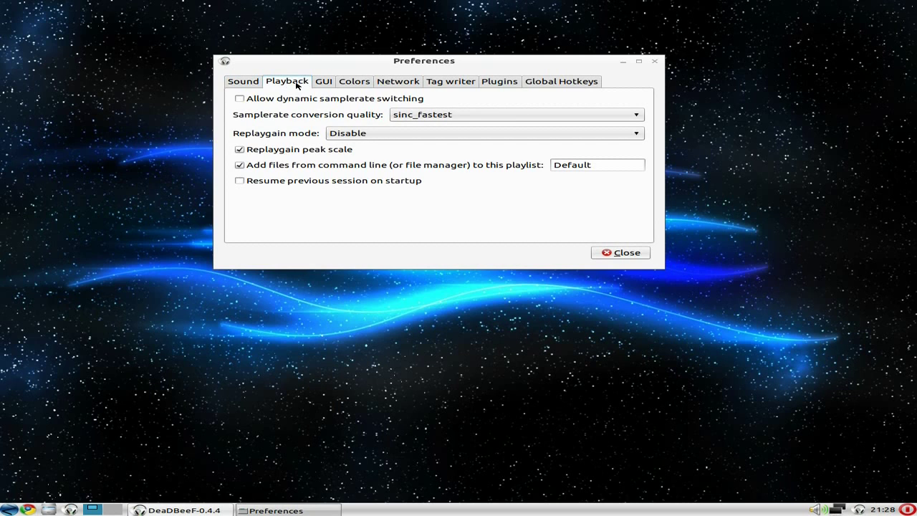
left_click(328, 84)
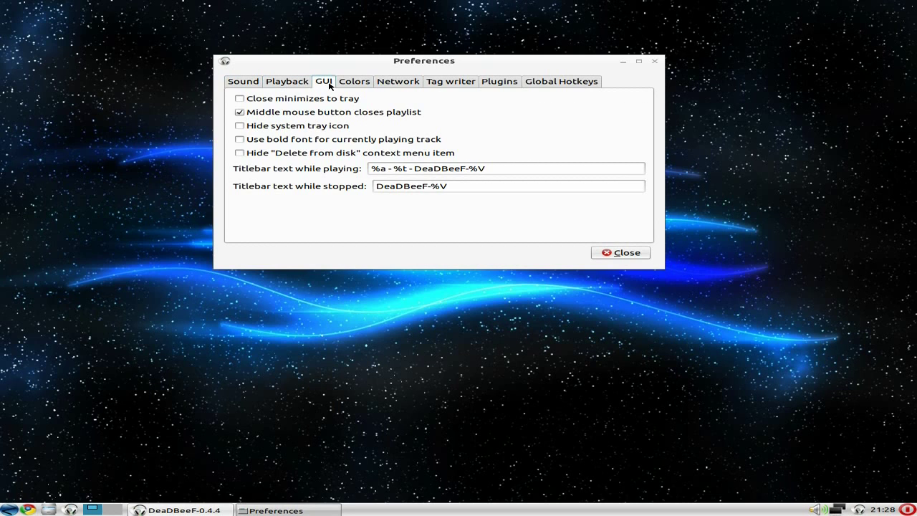
left_click(354, 85)
left_click(391, 86)
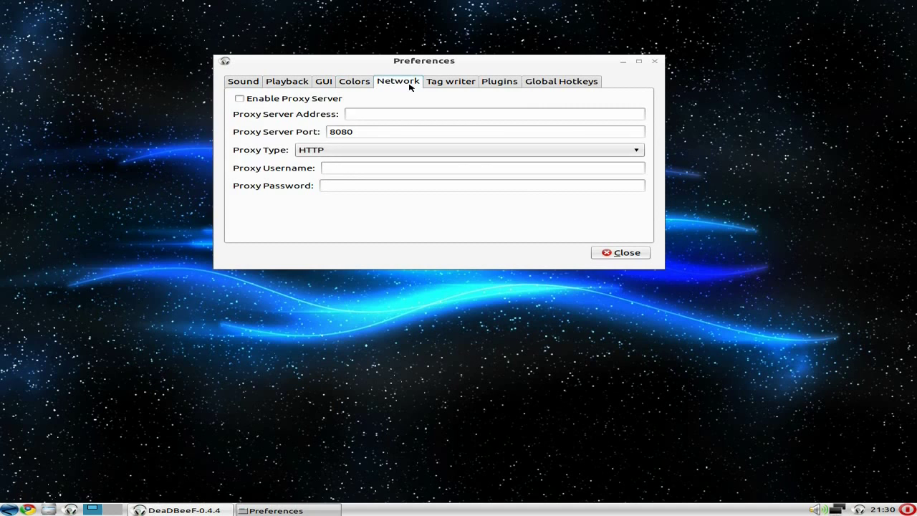
left_click(439, 86)
left_click(499, 86)
left_click(540, 86)
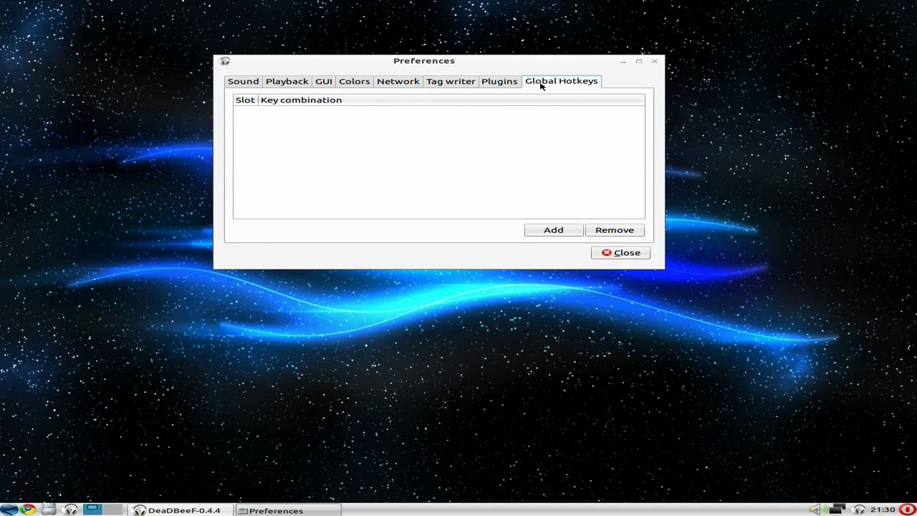
left_click(633, 252)
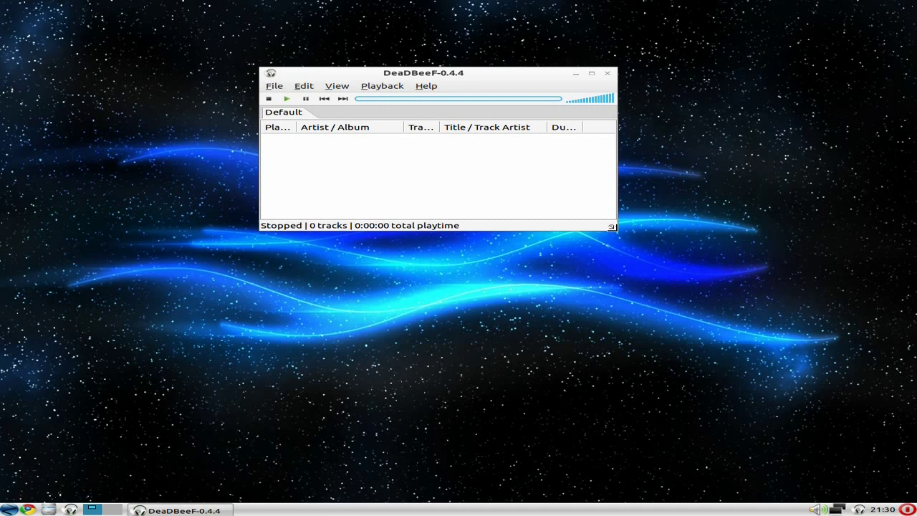
left_click(607, 73)
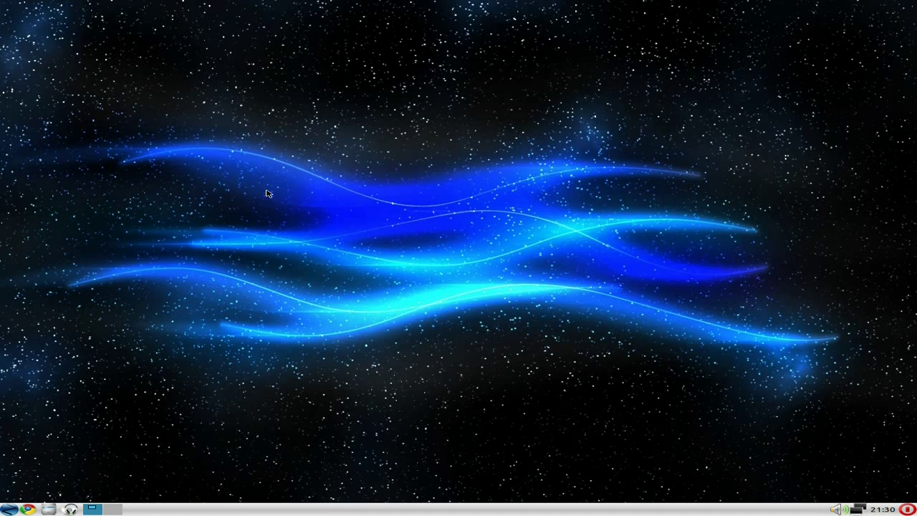
- Launch the Xfburn disc burner from the sound and video applications, view its main window and close it
left_click(9, 509)
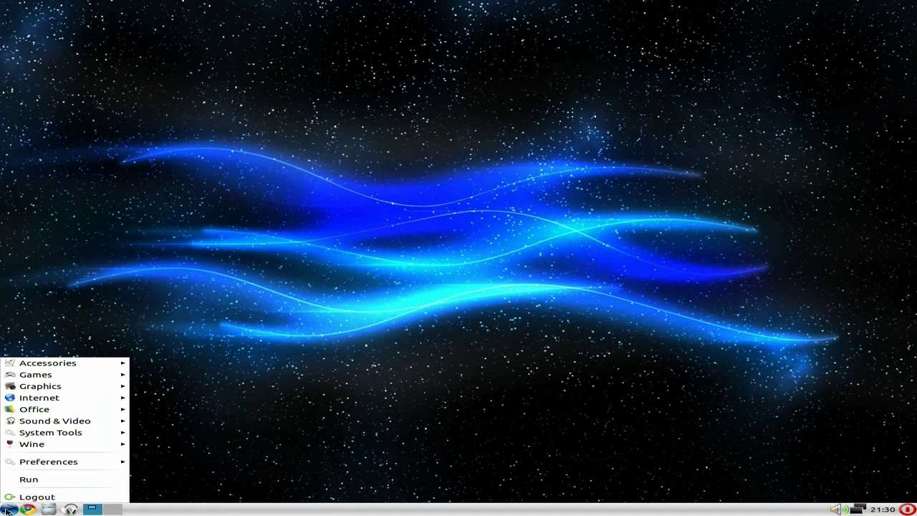
mouse_move(72, 421)
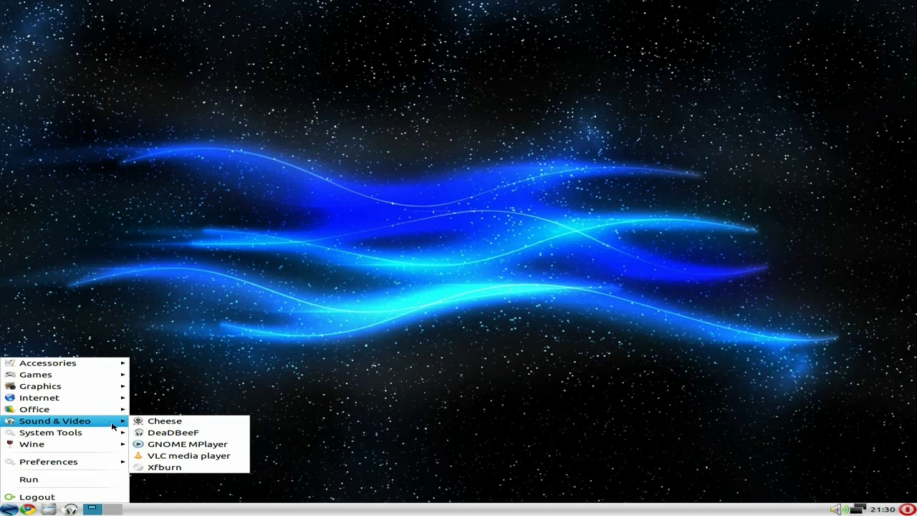
left_click(170, 469)
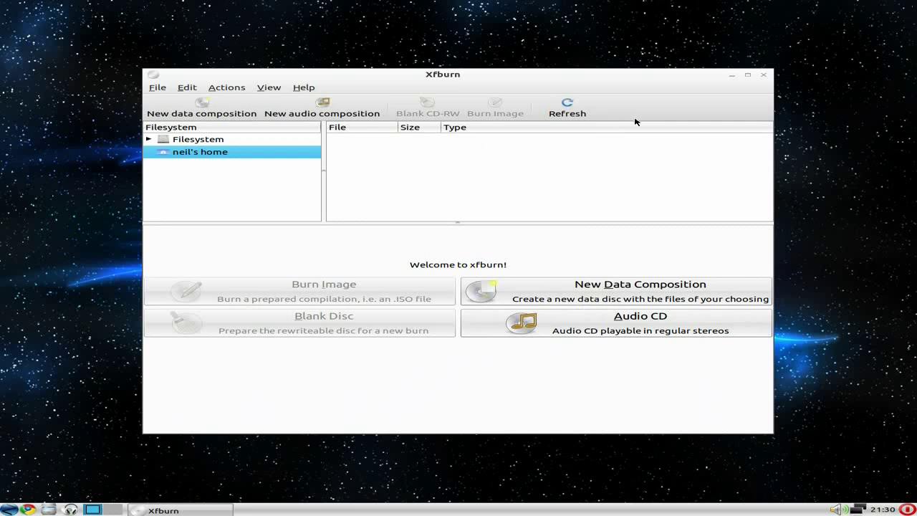
left_click(762, 74)
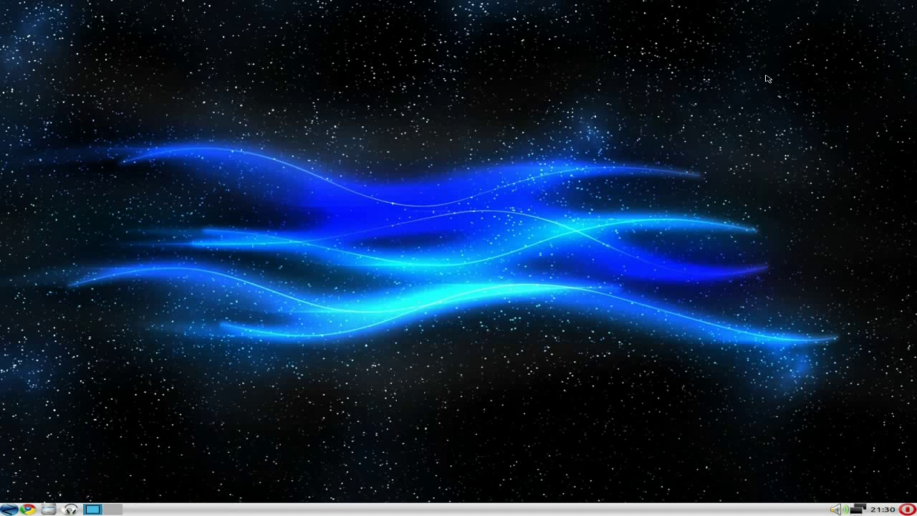
- Open the Zorin OS Control Center, view the desktop looks offered by Look Changer and close both windows
left_click(14, 509)
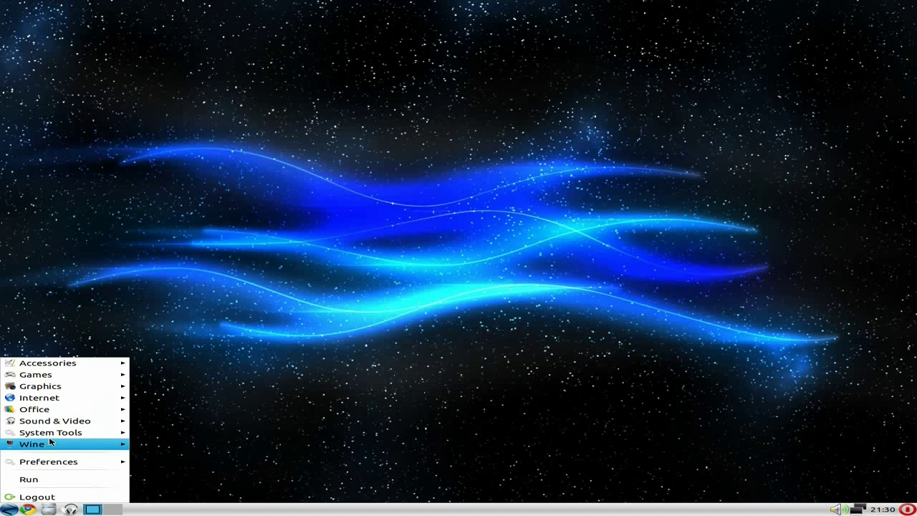
mouse_move(55, 422)
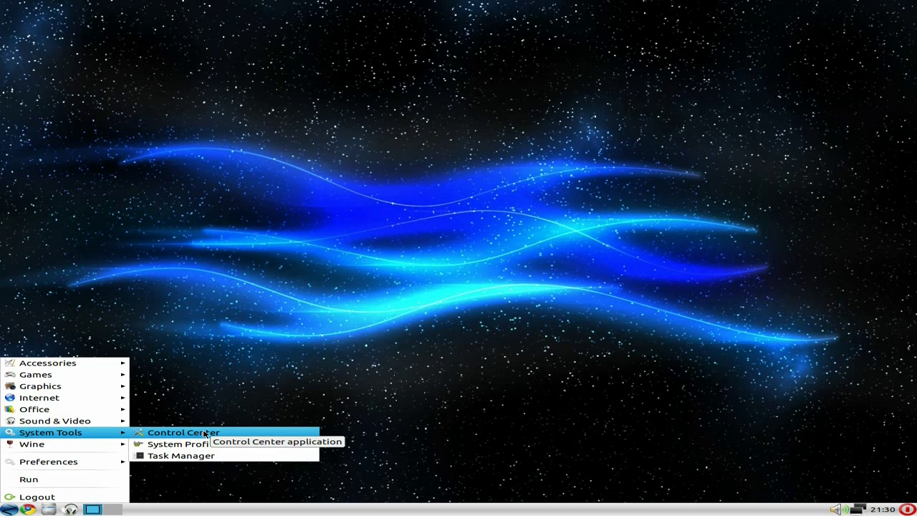
left_click(205, 432)
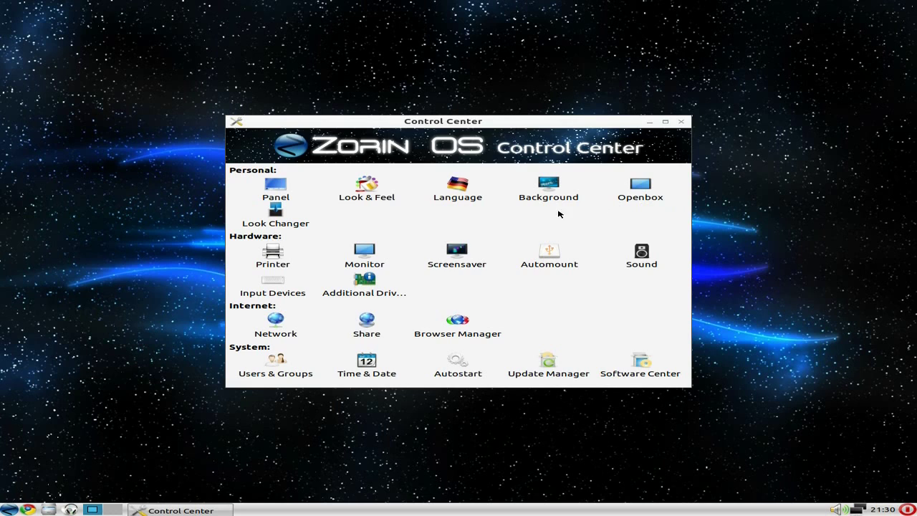
left_click(275, 215)
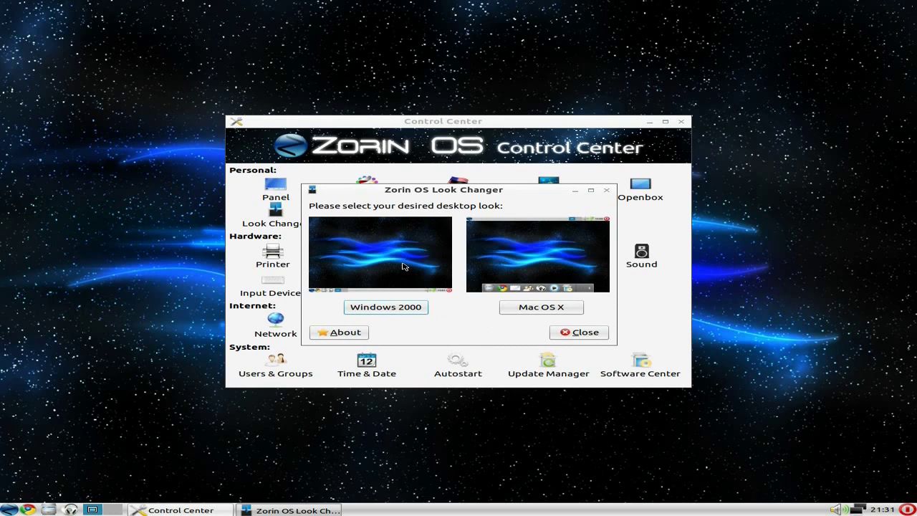
left_click(600, 331)
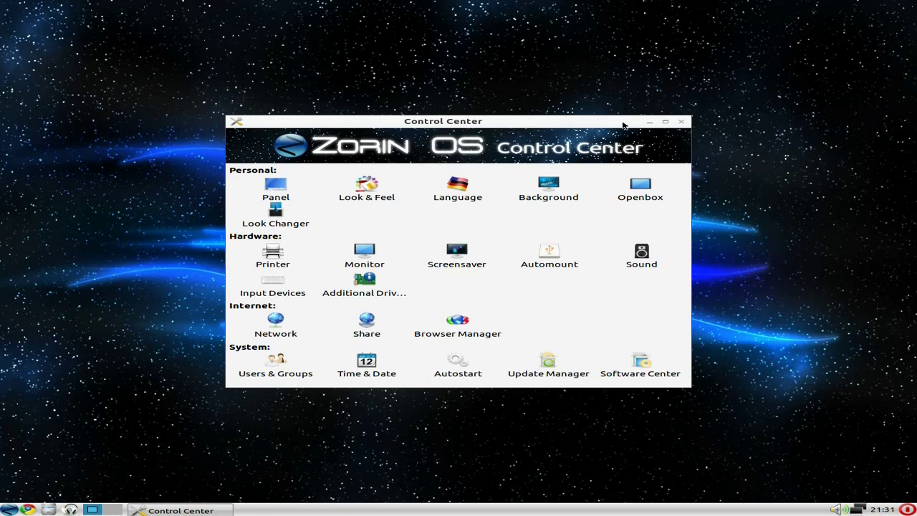
left_click(682, 122)
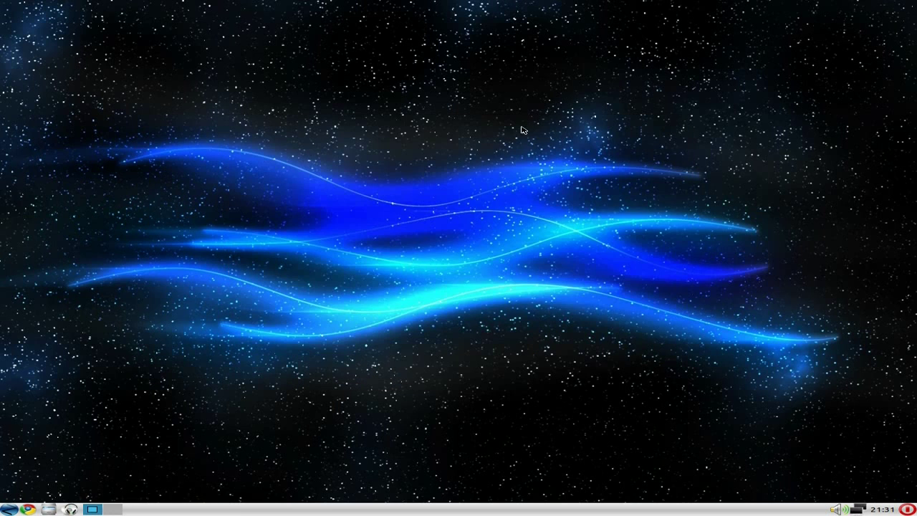
- Look over the available system tools and preference utilities and open the firewall configuration
left_click(9, 509)
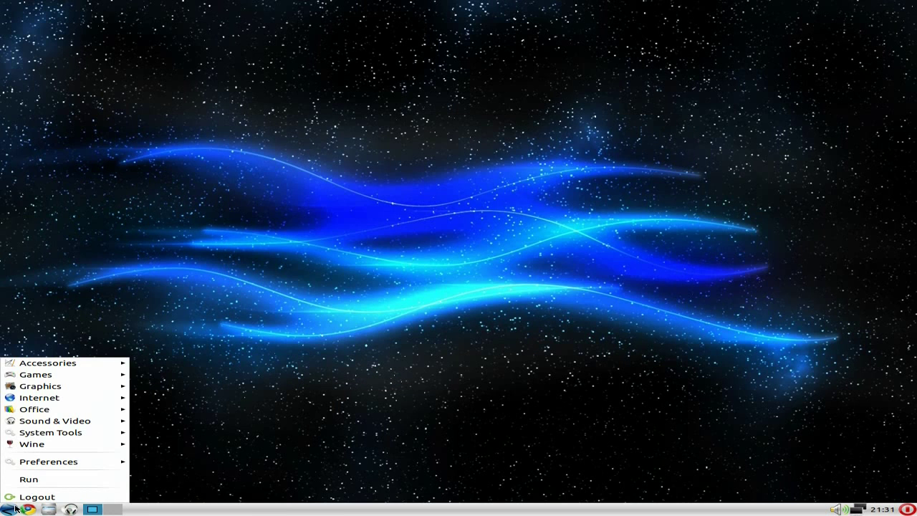
mouse_move(79, 433)
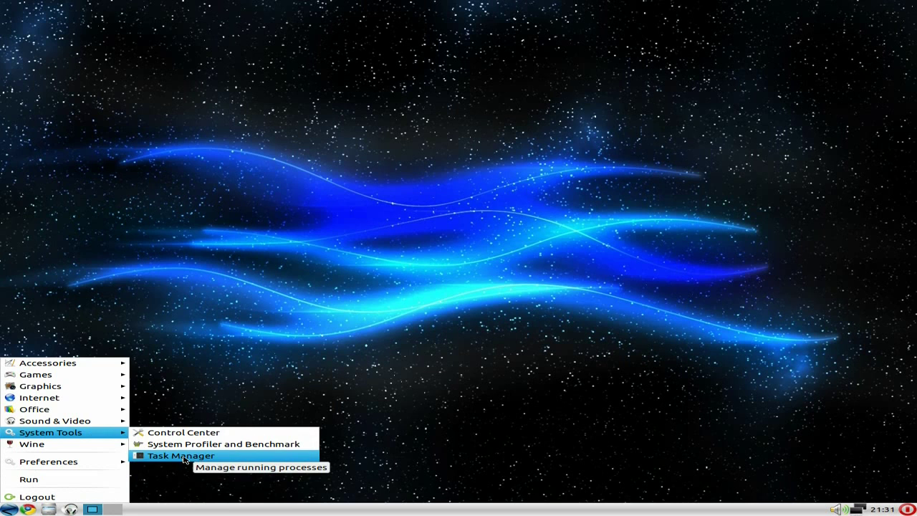
mouse_move(106, 445)
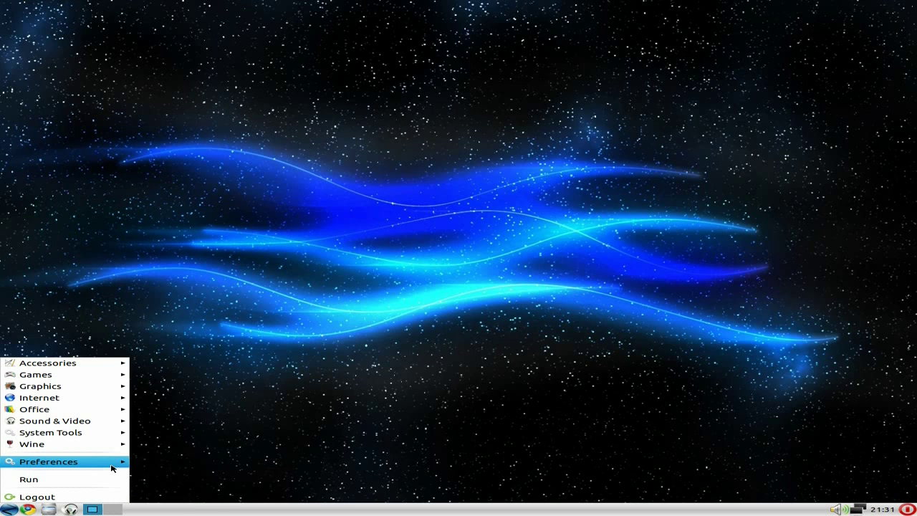
mouse_move(90, 463)
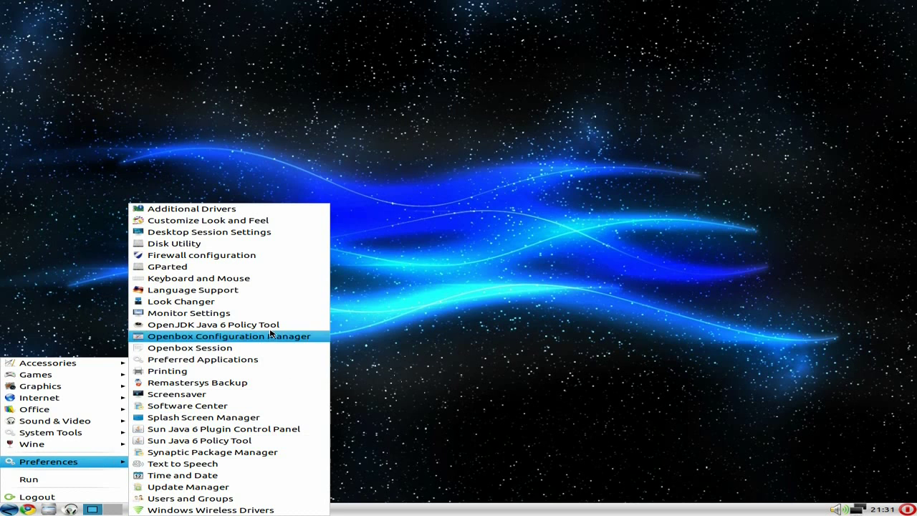
left_click(232, 256)
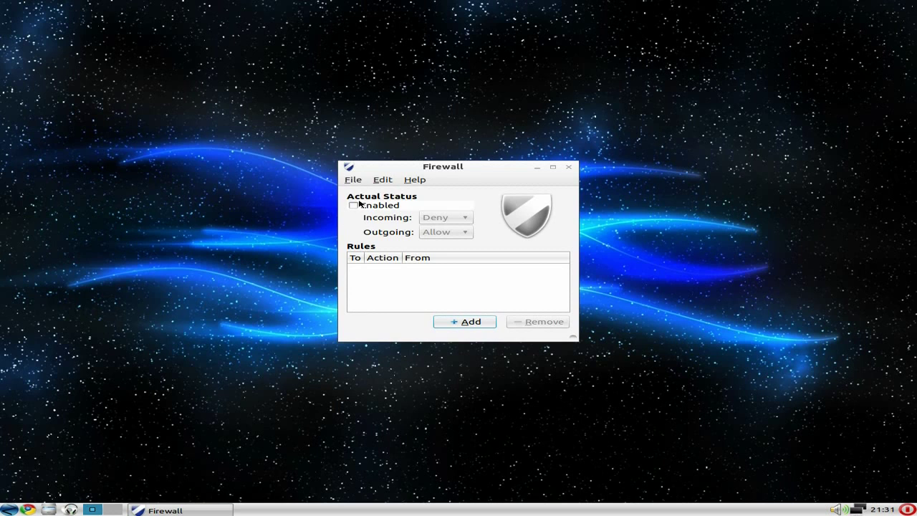
- Start a new firewall rule and examine the category and program choices for preconfigured rules
left_click(352, 182)
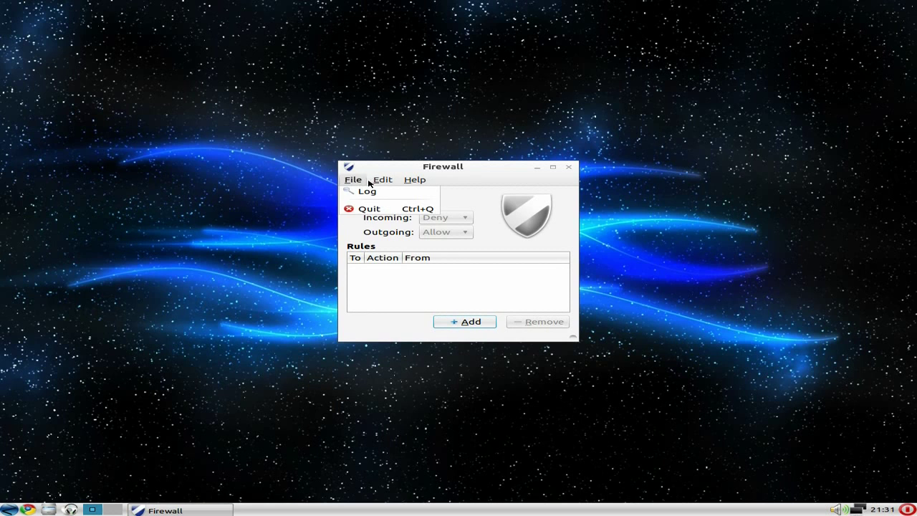
mouse_move(388, 183)
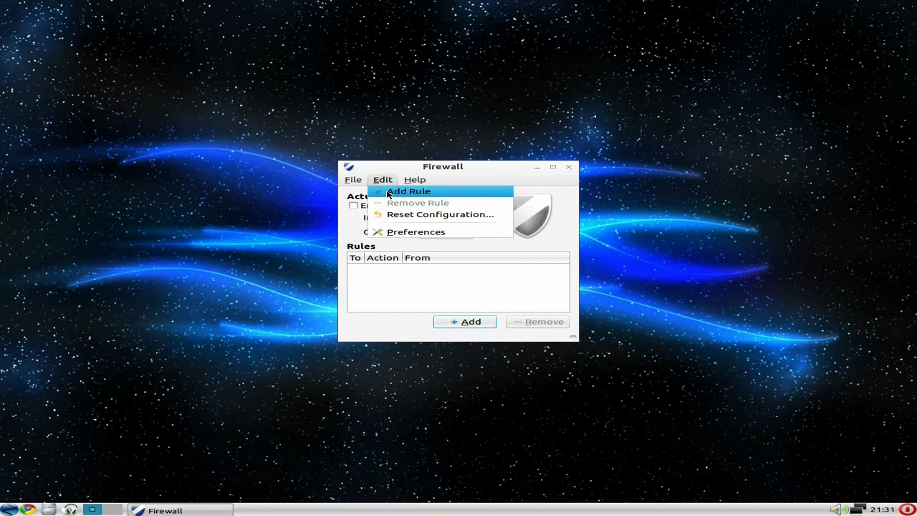
left_click(405, 192)
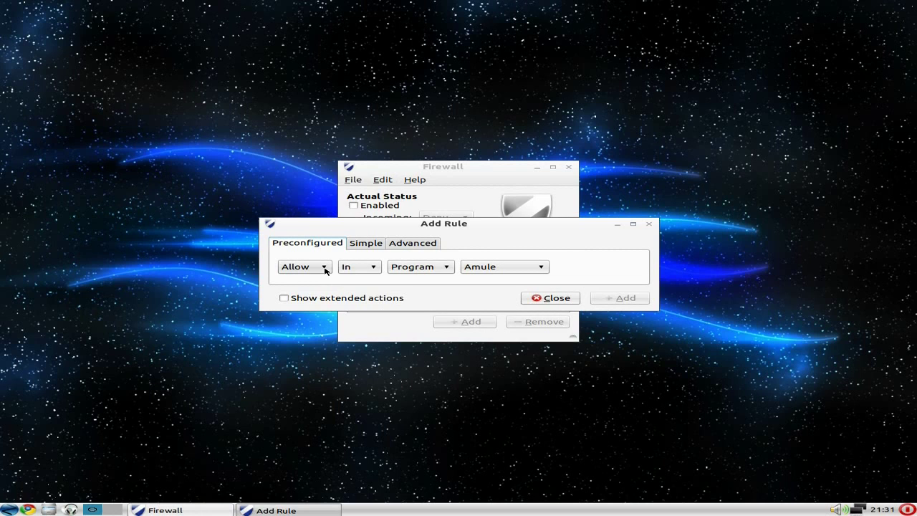
left_click(449, 269)
left_click(448, 271)
left_click(542, 270)
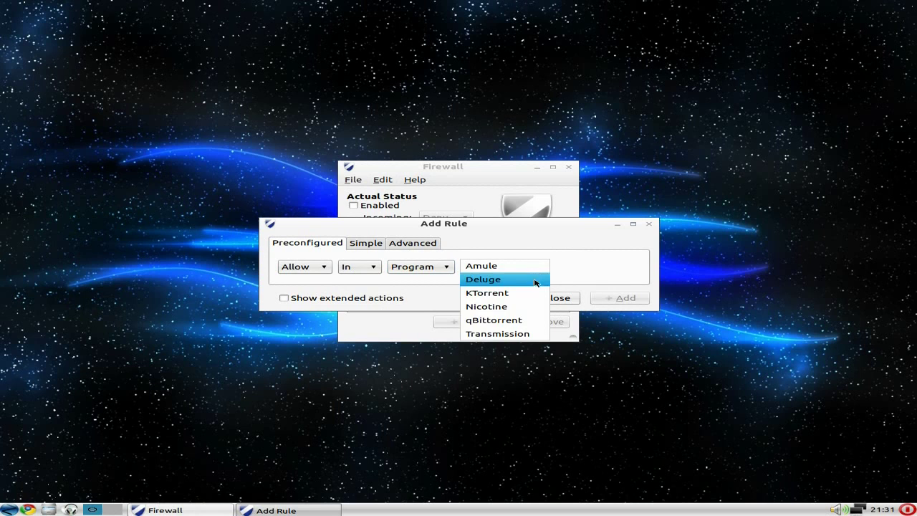
left_click(560, 273)
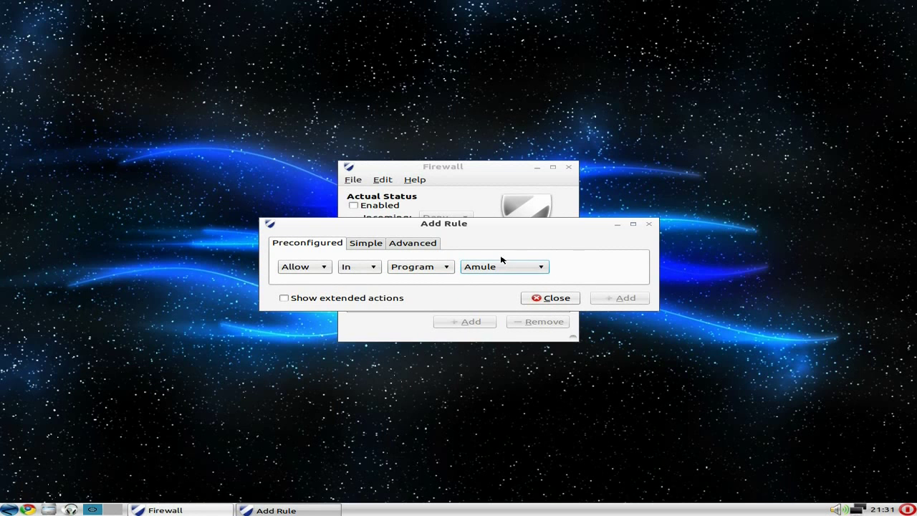
- View the Simple and Advanced firewall rule forms and close the firewall configuration without adding a rule
left_click(367, 244)
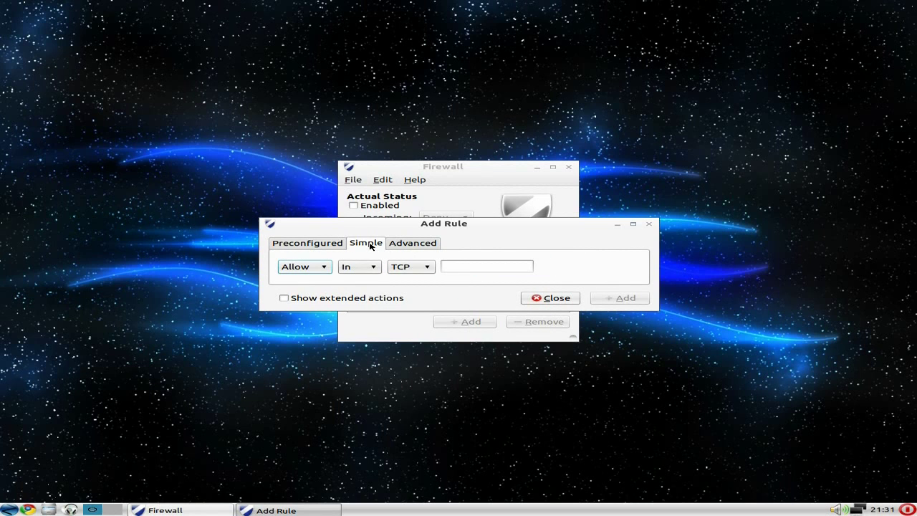
left_click(425, 245)
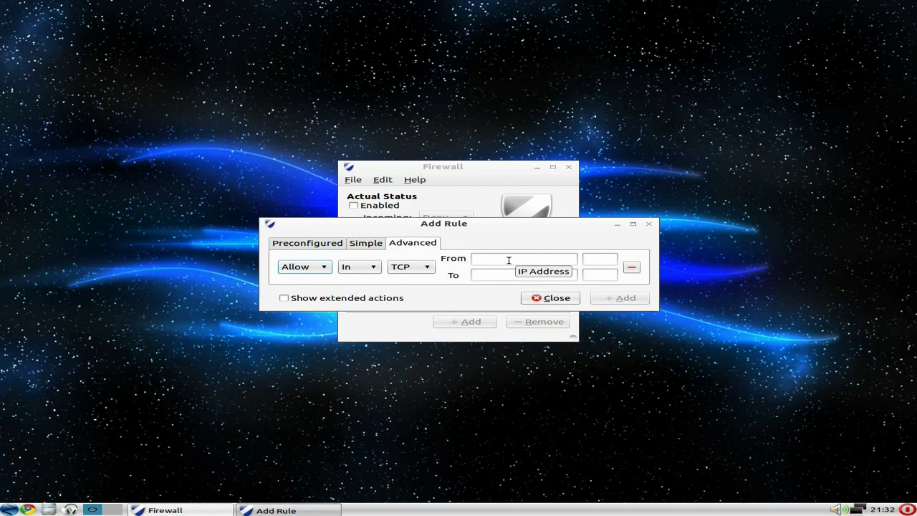
left_click(555, 298)
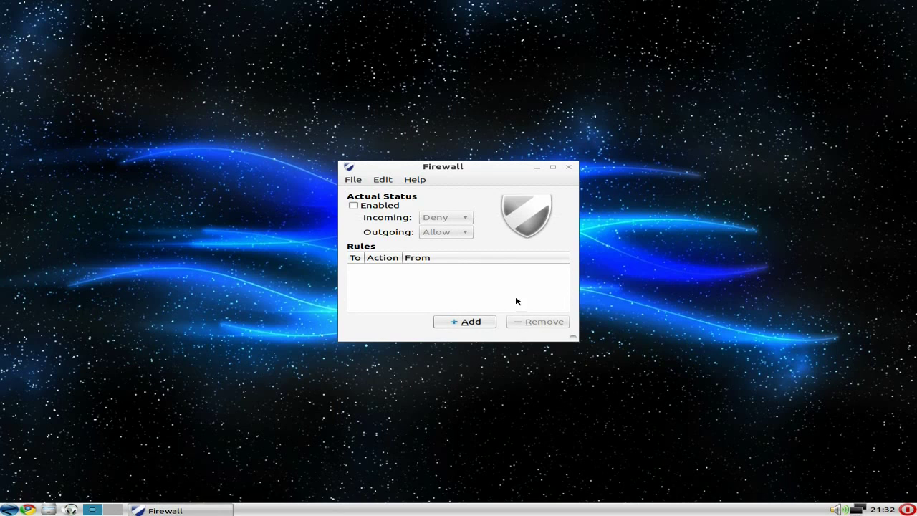
left_click(569, 169)
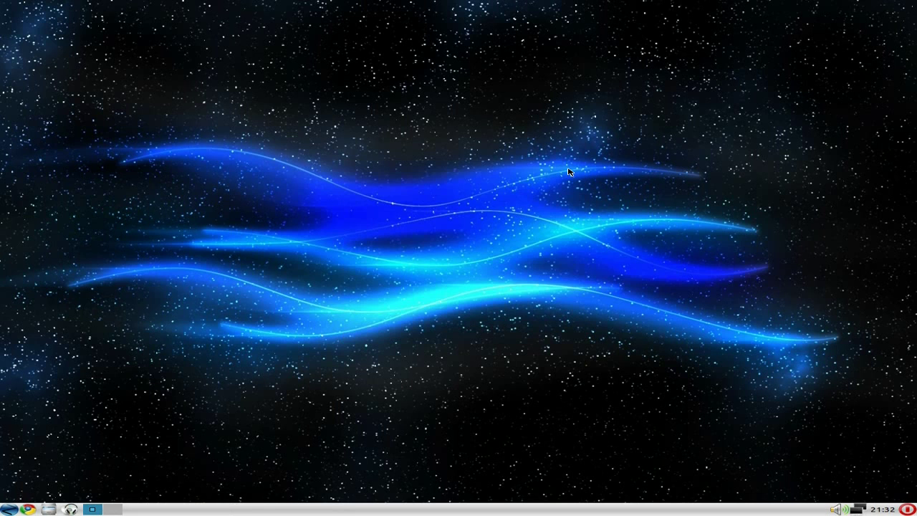
- Open the Synaptic Package Manager and maximize its window
left_click(16, 509)
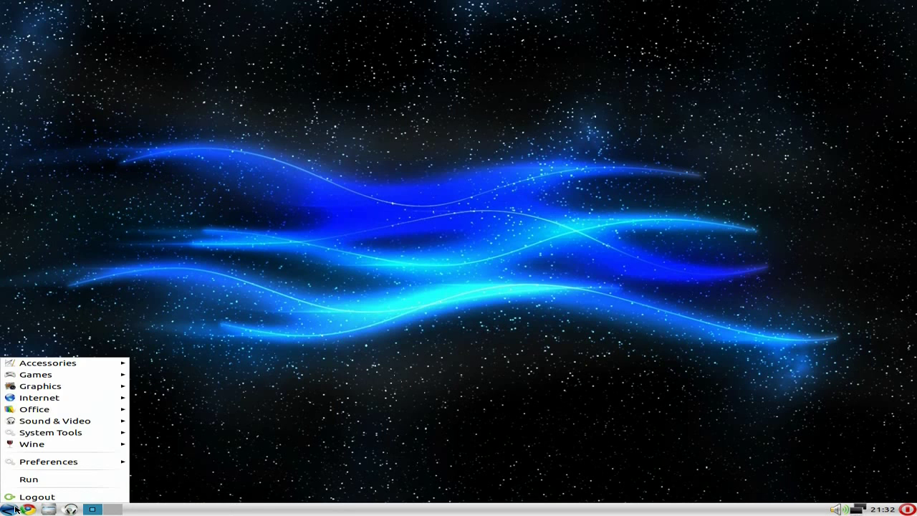
mouse_move(41, 465)
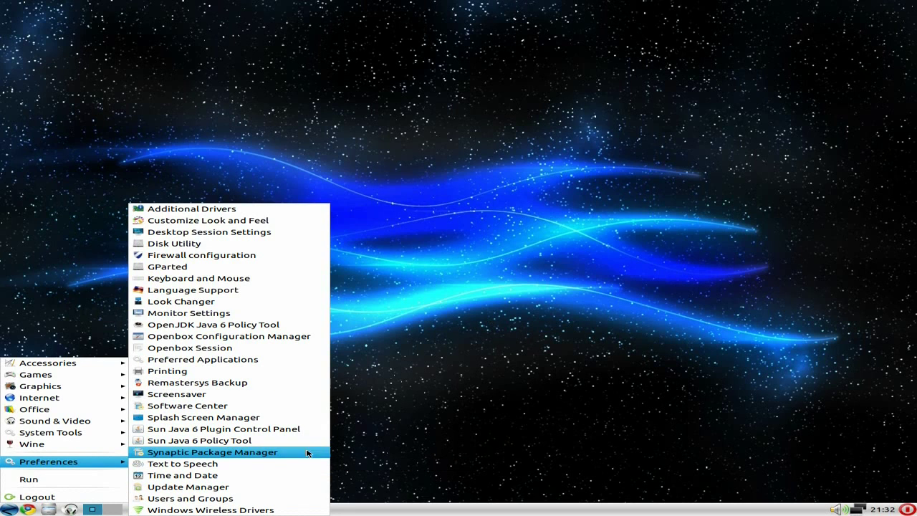
left_click(252, 452)
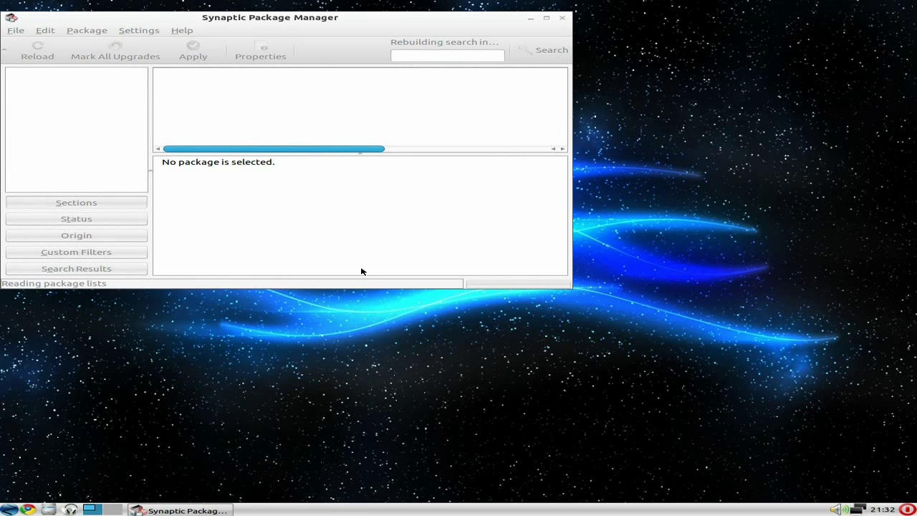
left_click(547, 19)
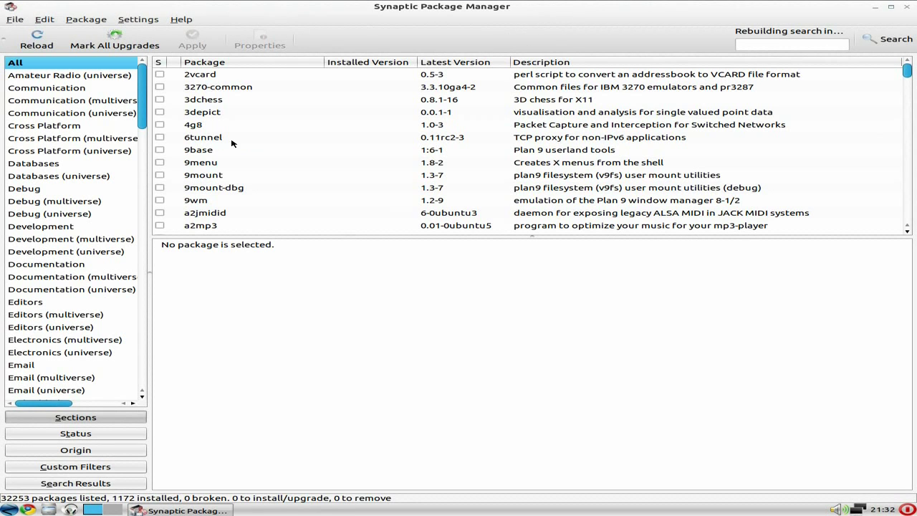
- Search the package descriptions and names for "amsn"
left_click(885, 39)
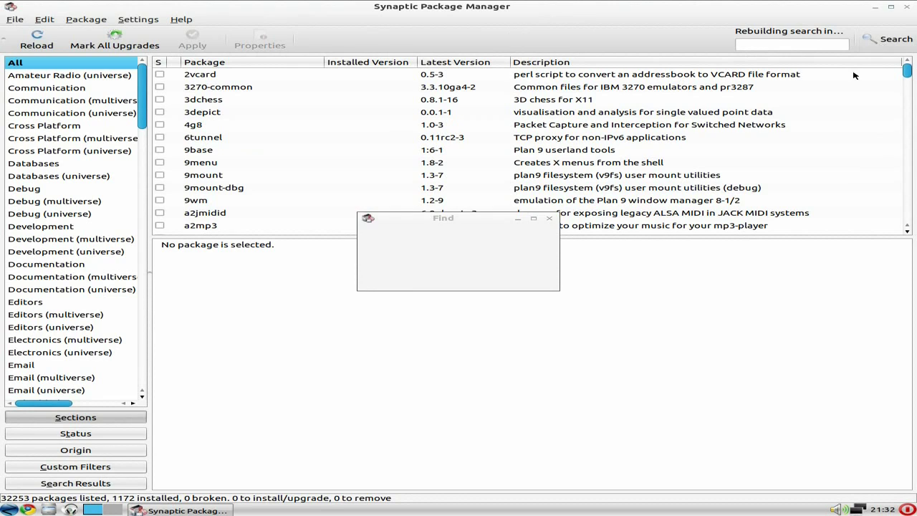
type("am")
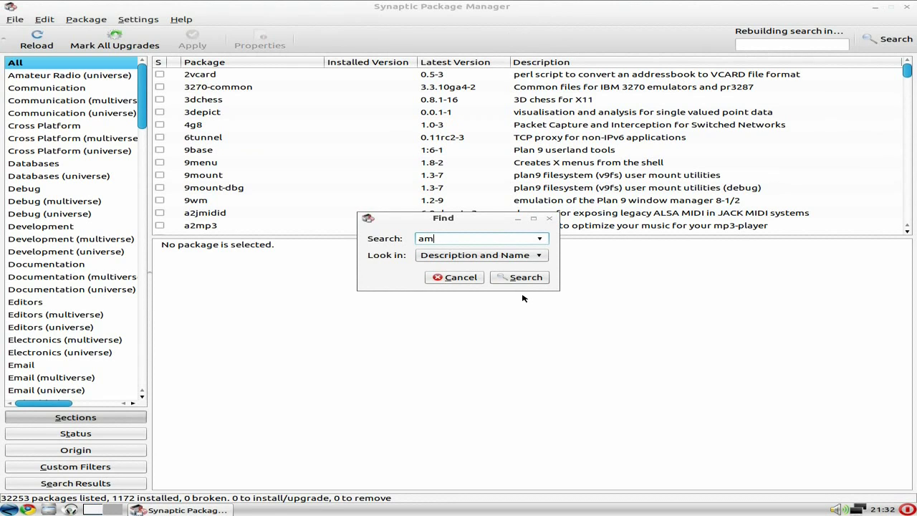
type("sn")
key("Return")
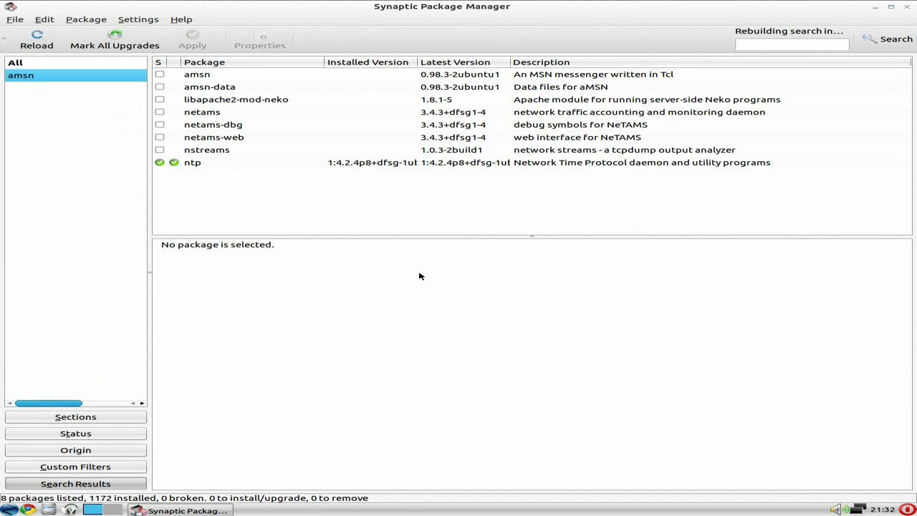
- Mark the amsn package for installation together with its required packages amsn-data, libsnack2-alsa and tcl-tls
left_click(253, 75)
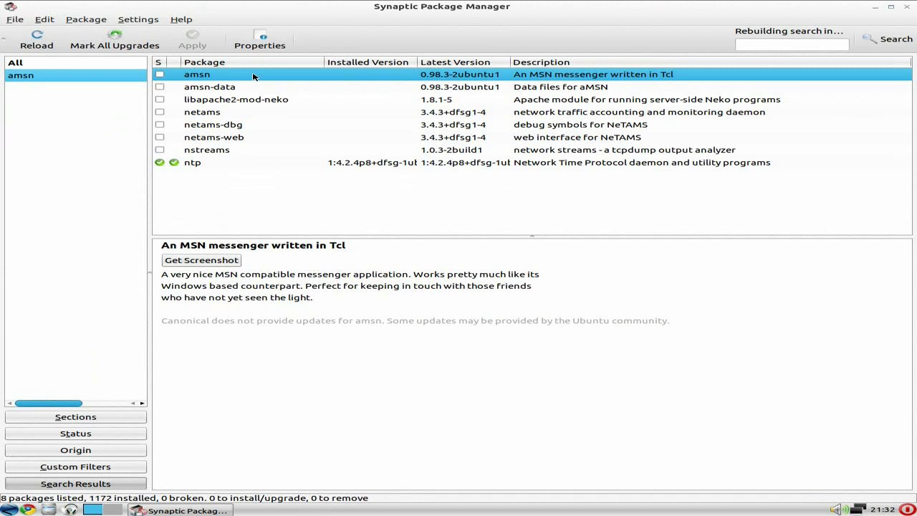
left_click(161, 76)
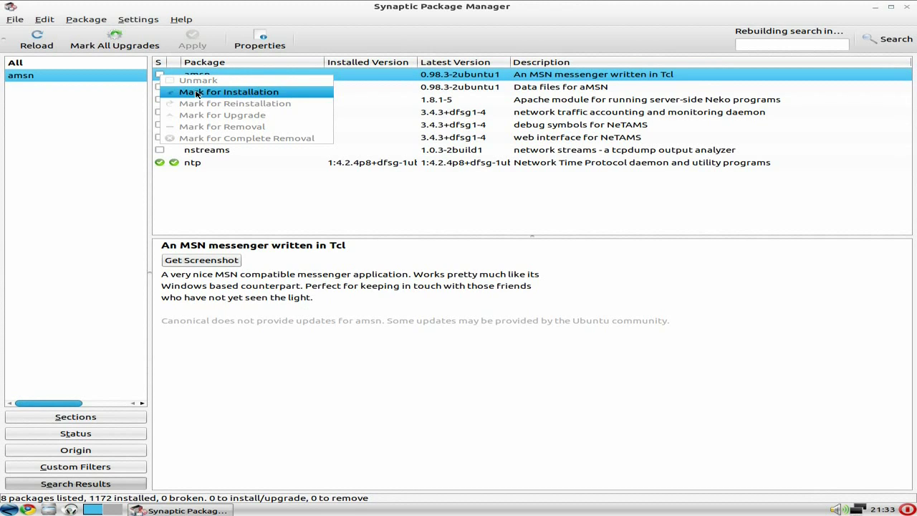
left_click(191, 90)
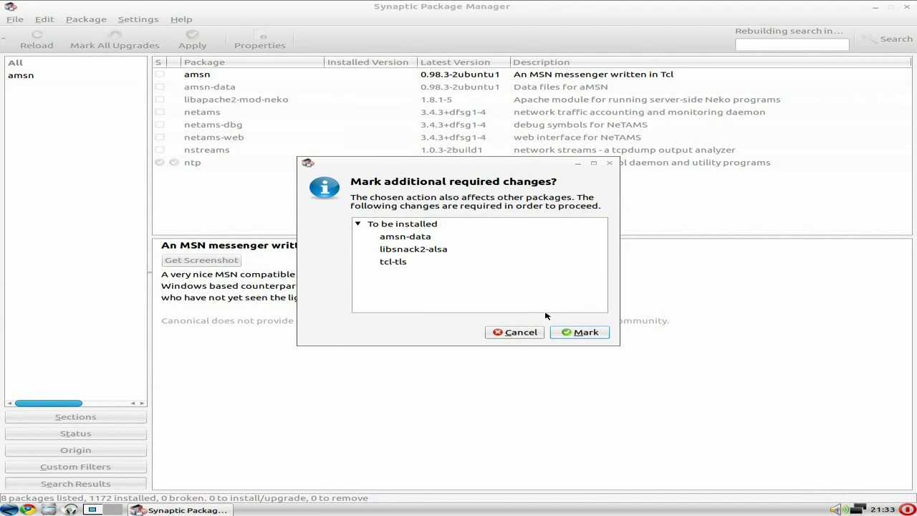
left_click(580, 333)
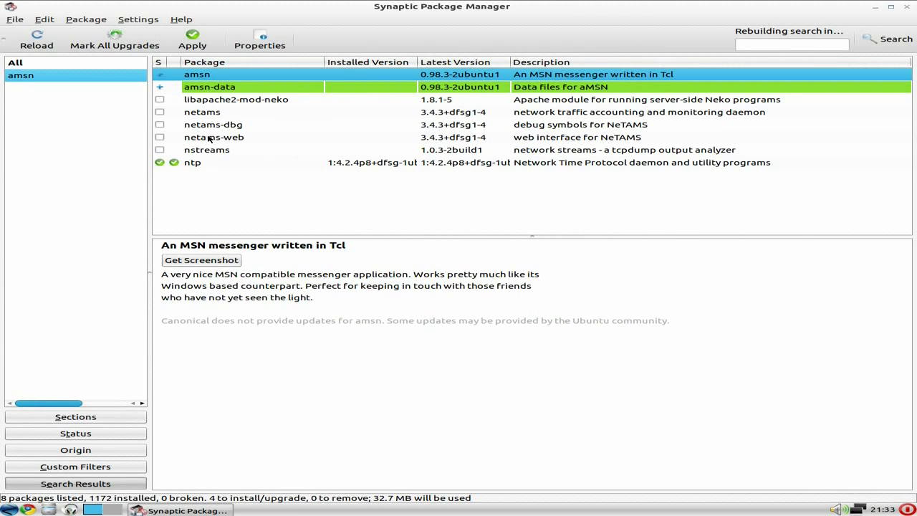
- Apply the marked package installation with its progress details expanded and close the package manager when it finishes
left_click(194, 40)
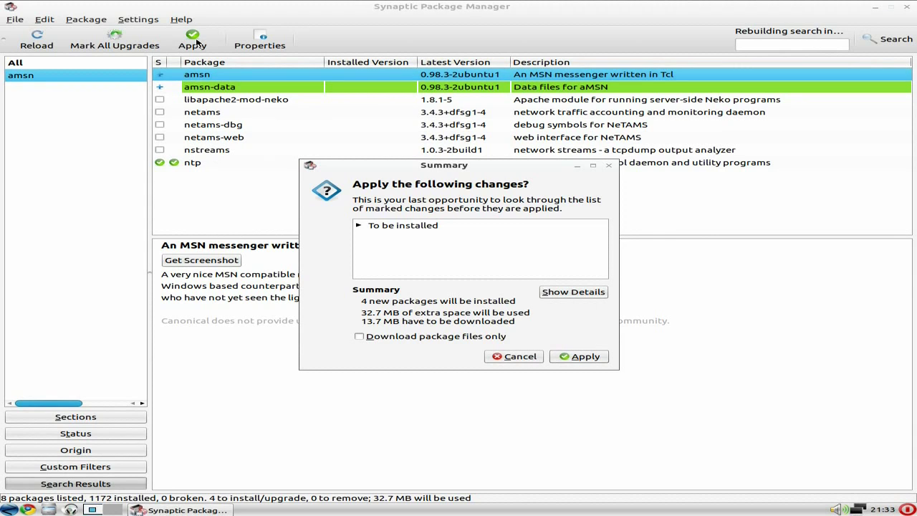
left_click(577, 357)
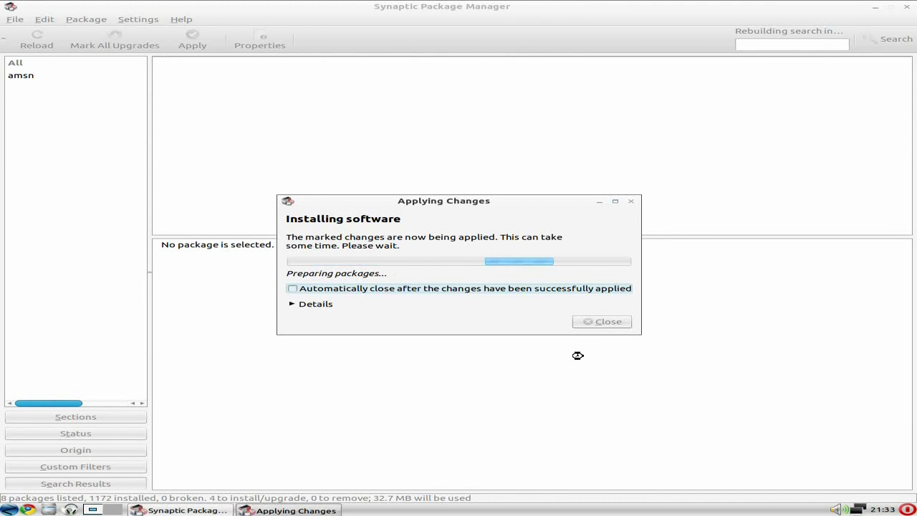
left_click_drag(455, 206, 459, 102)
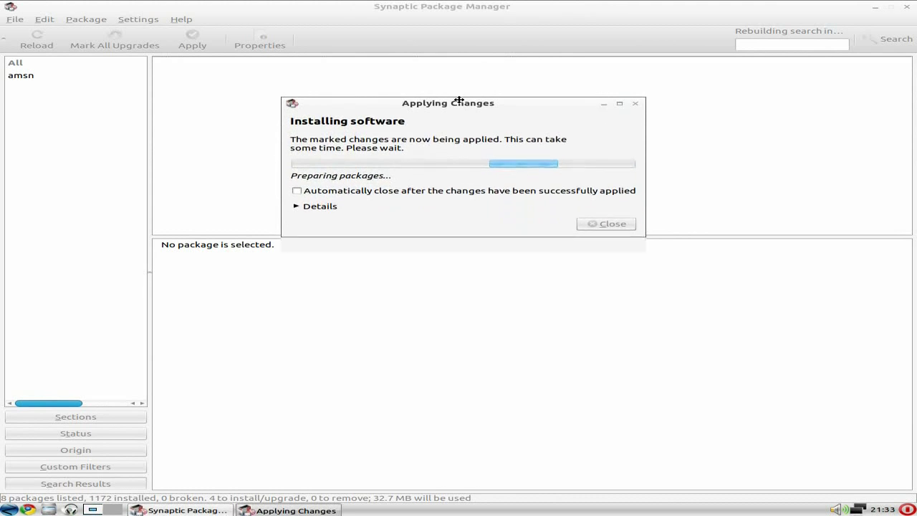
left_click(296, 200)
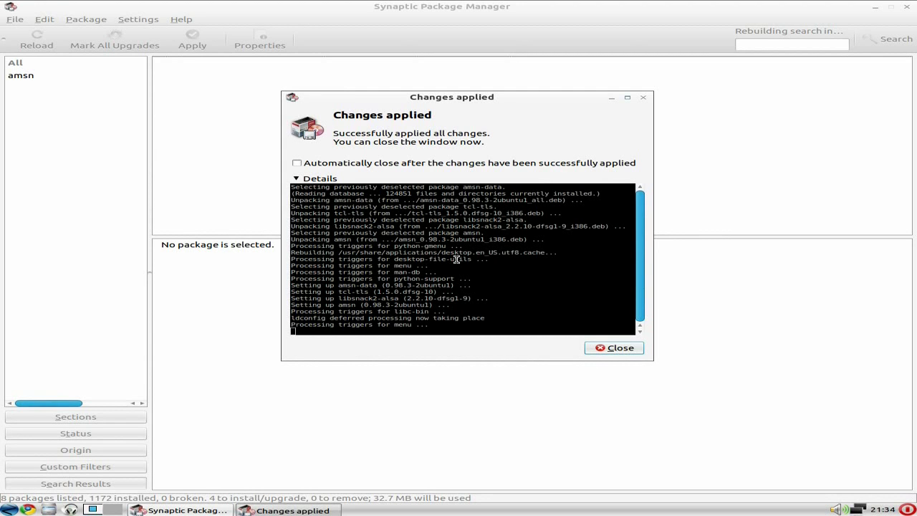
left_click(609, 348)
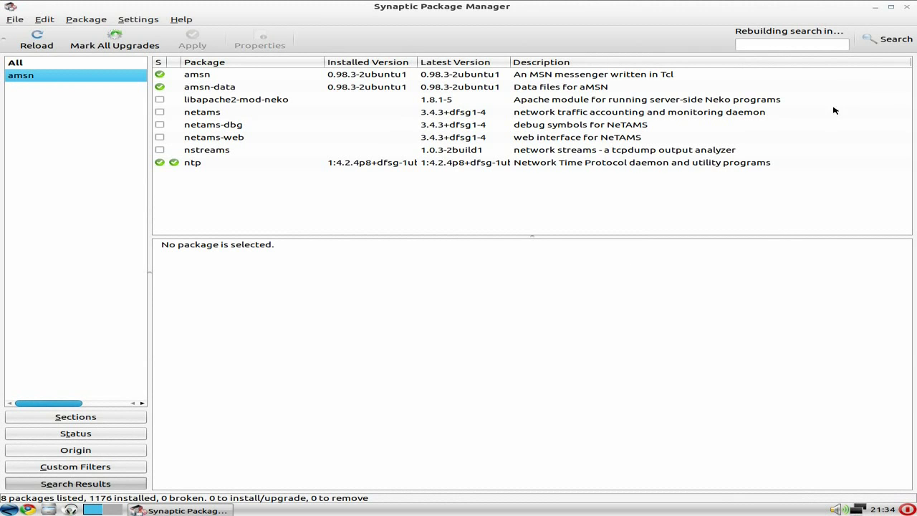
left_click(905, 7)
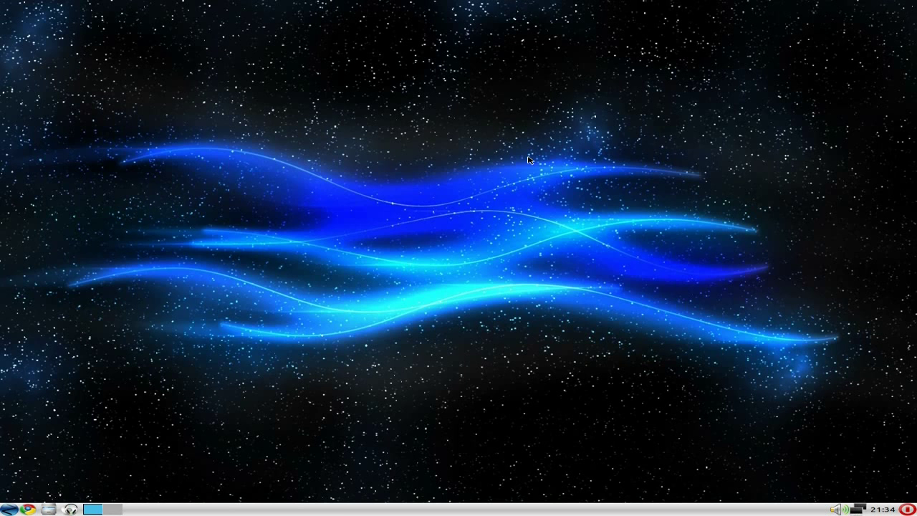
- Launch aMSN from the internet applications, read through its About information and close that window
left_click(8, 508)
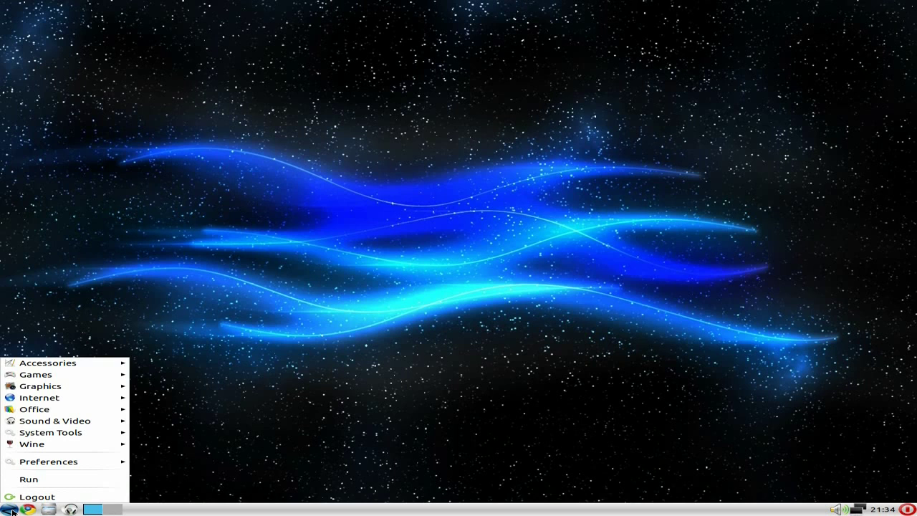
mouse_move(45, 399)
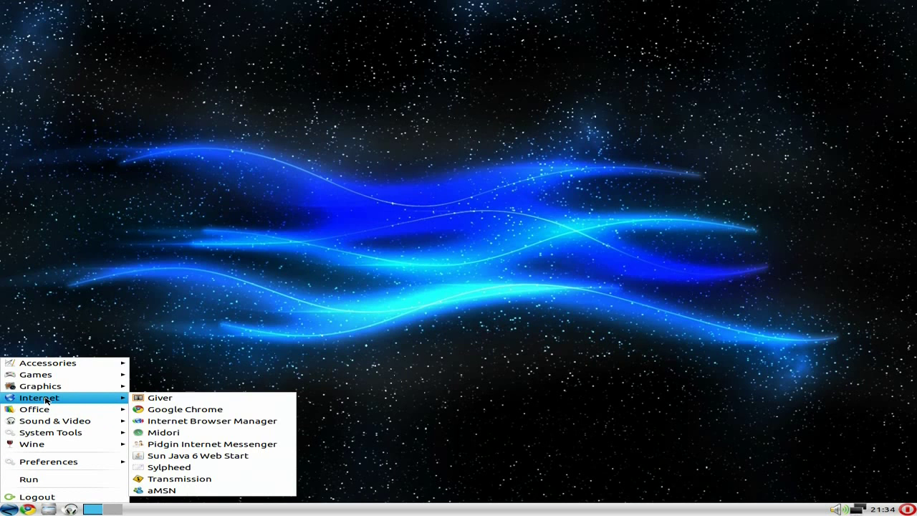
left_click(197, 491)
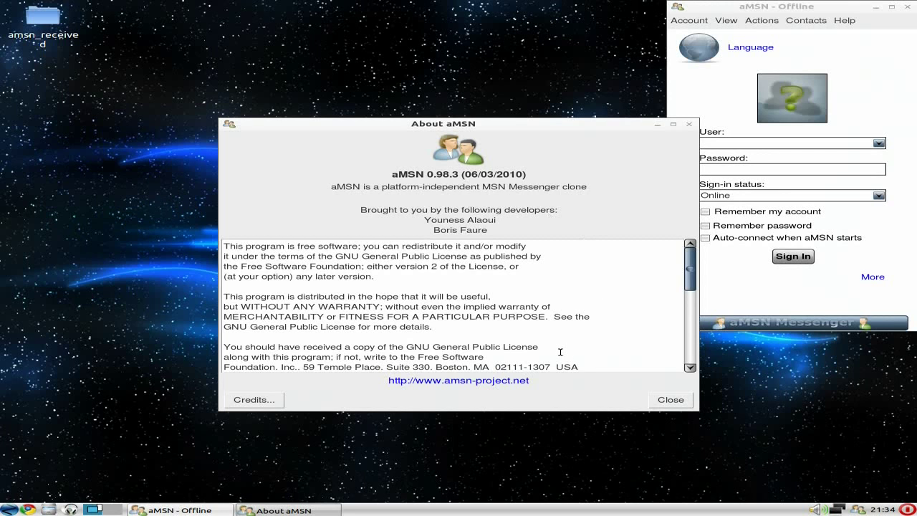
scroll(454, 332, "down", 2)
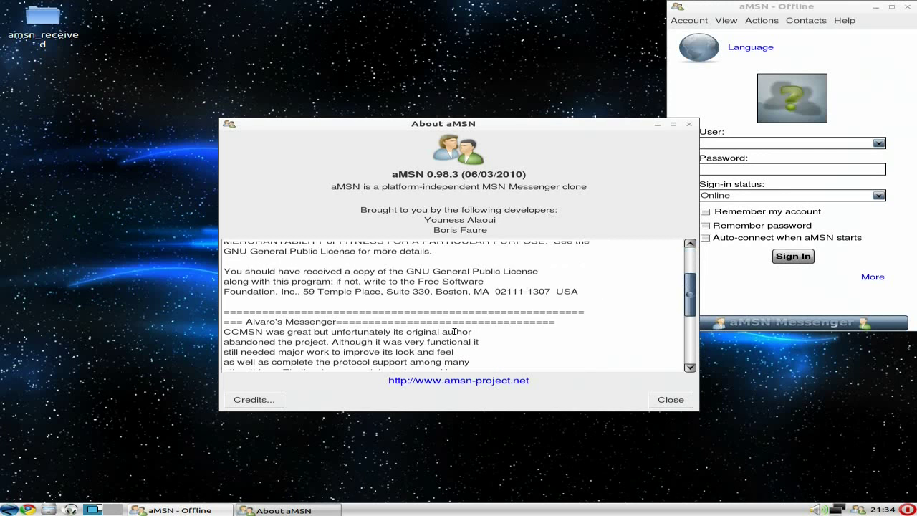
scroll(453, 331, "down", 4)
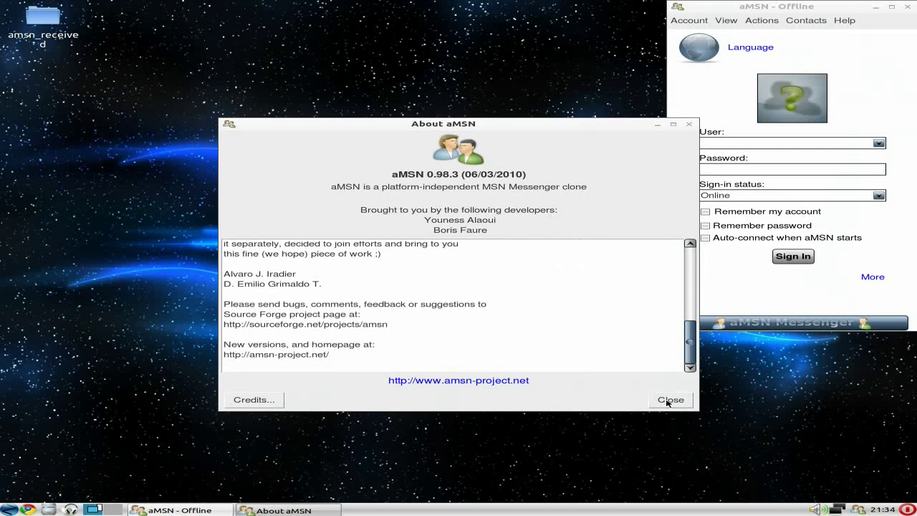
left_click(670, 400)
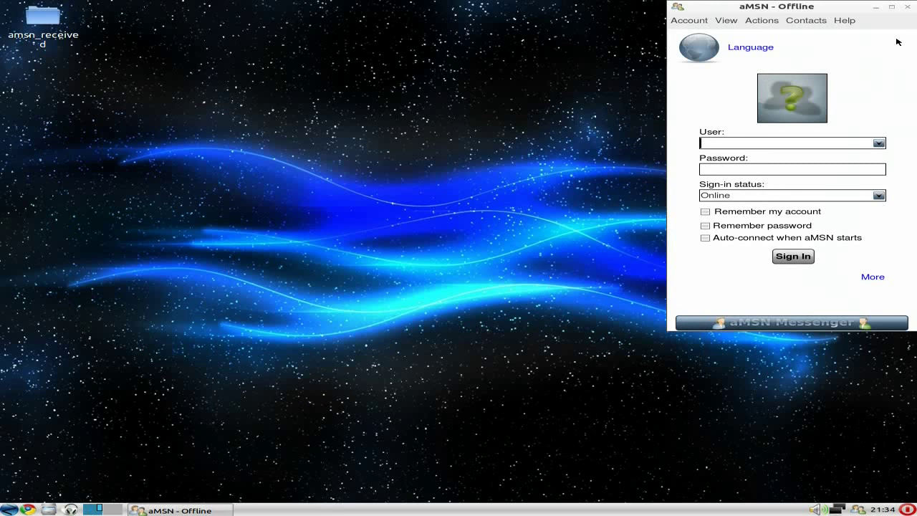
- Quit aMSN and move the amsn_received folder from the desktop to the trash
left_click(905, 7)
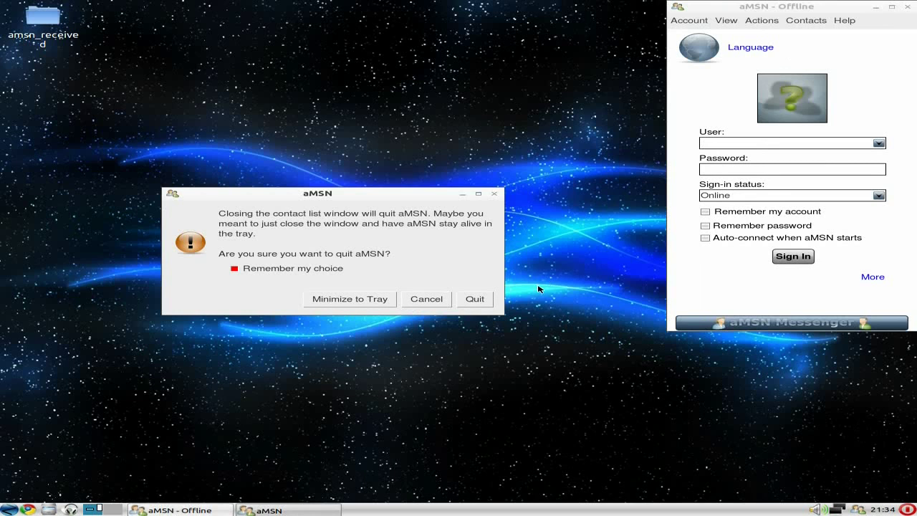
left_click(474, 299)
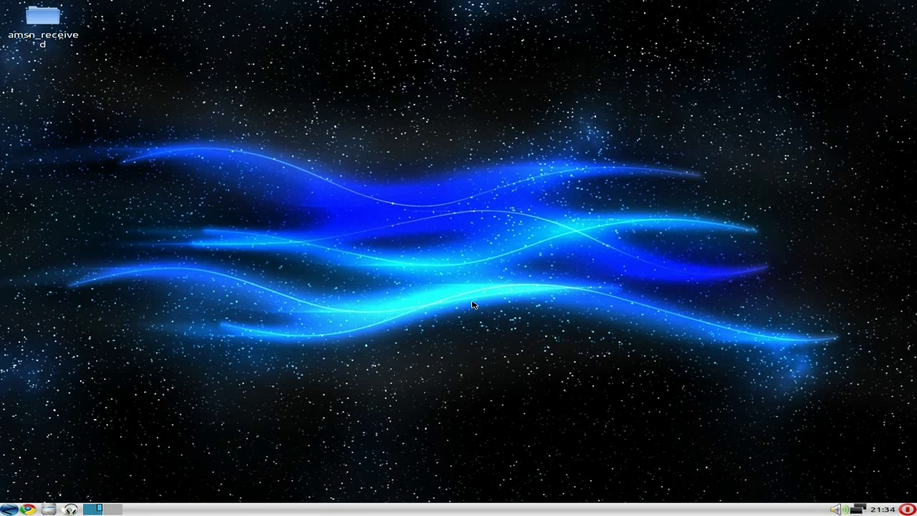
right_click(39, 23)
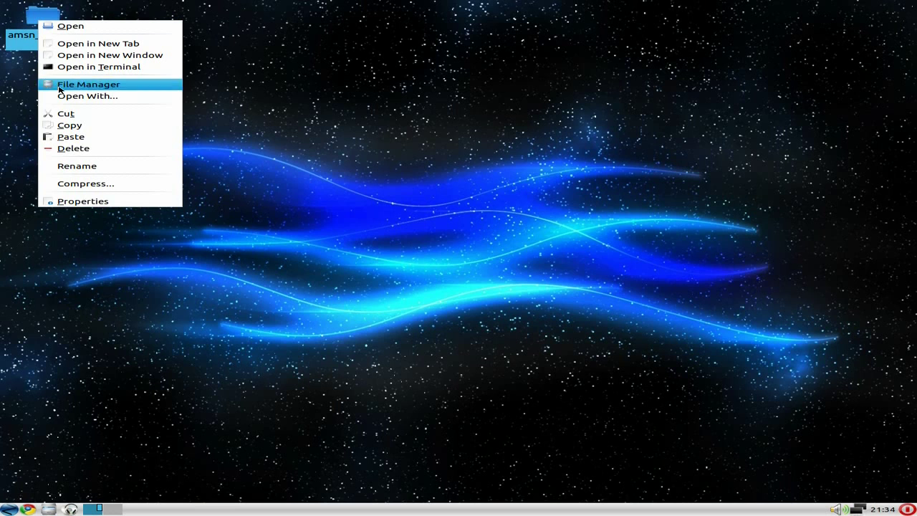
left_click(86, 150)
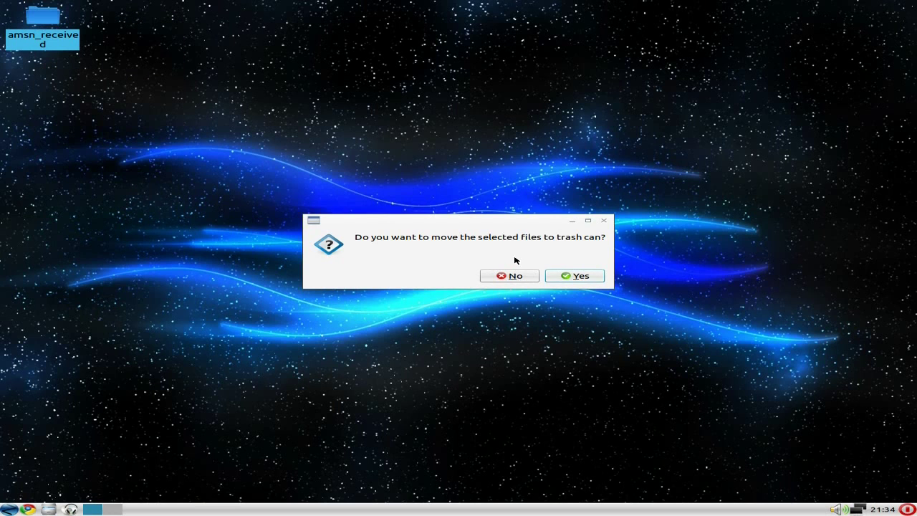
left_click(563, 275)
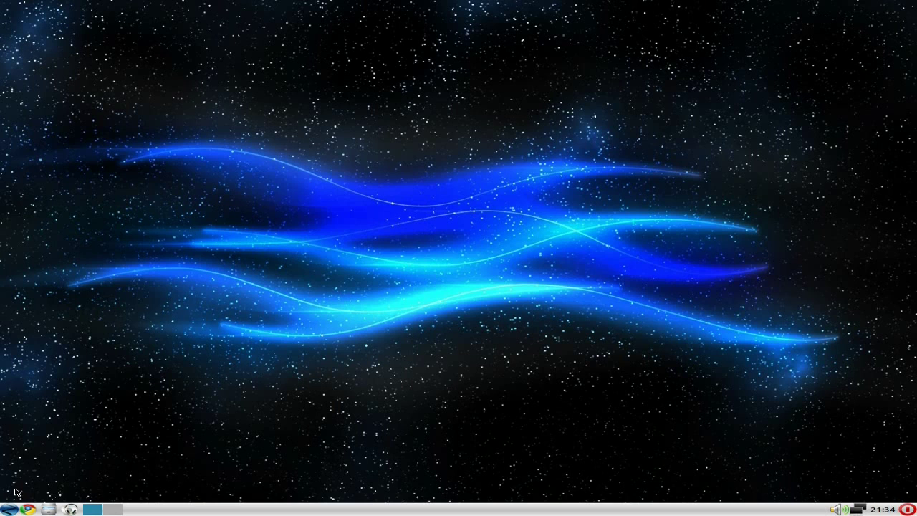
left_click(9, 510)
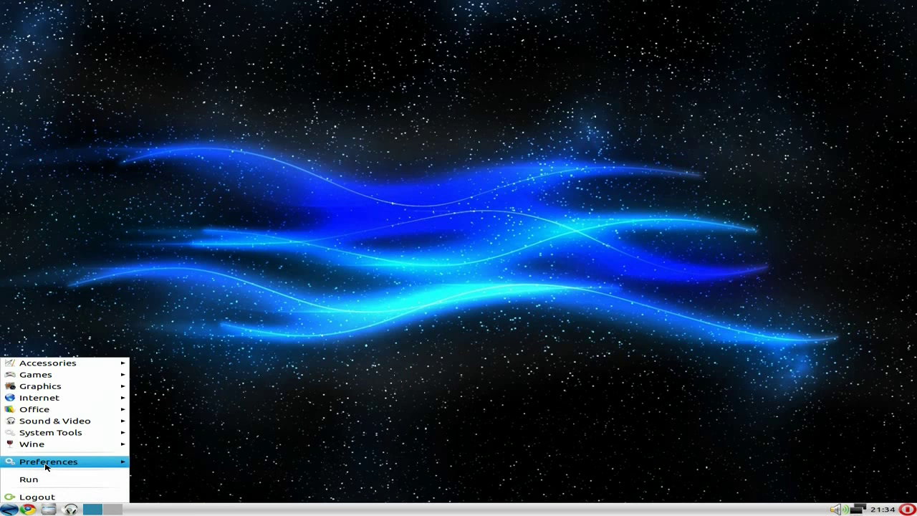
mouse_move(46, 466)
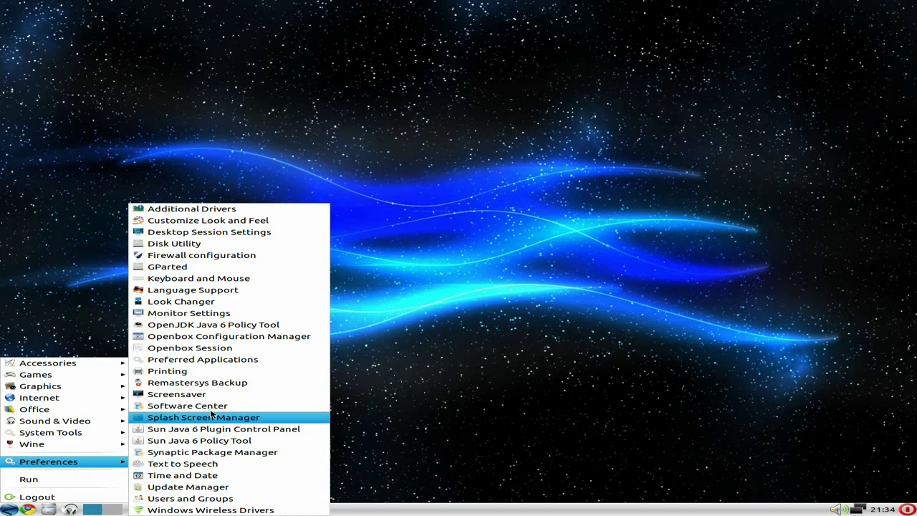
left_click(407, 158)
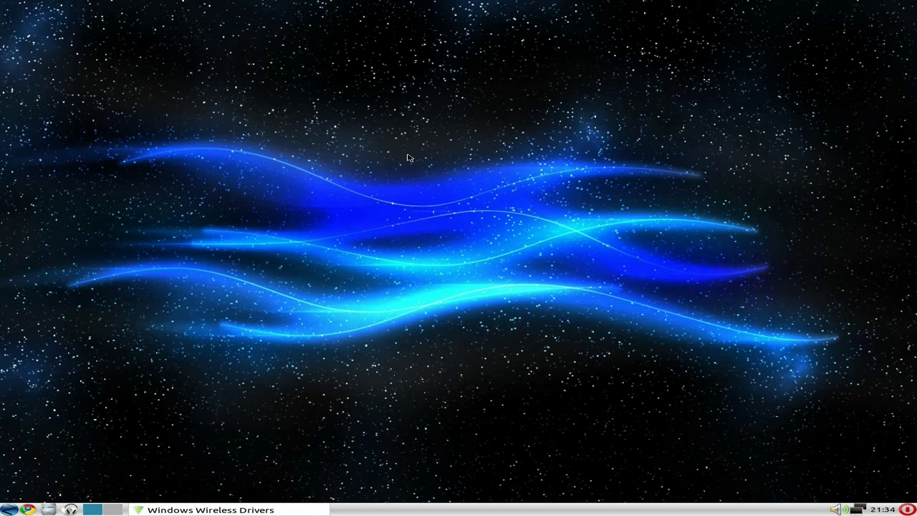
- Open the desktop preferences and bring up the image file selection for the wallpaper
right_click(419, 98)
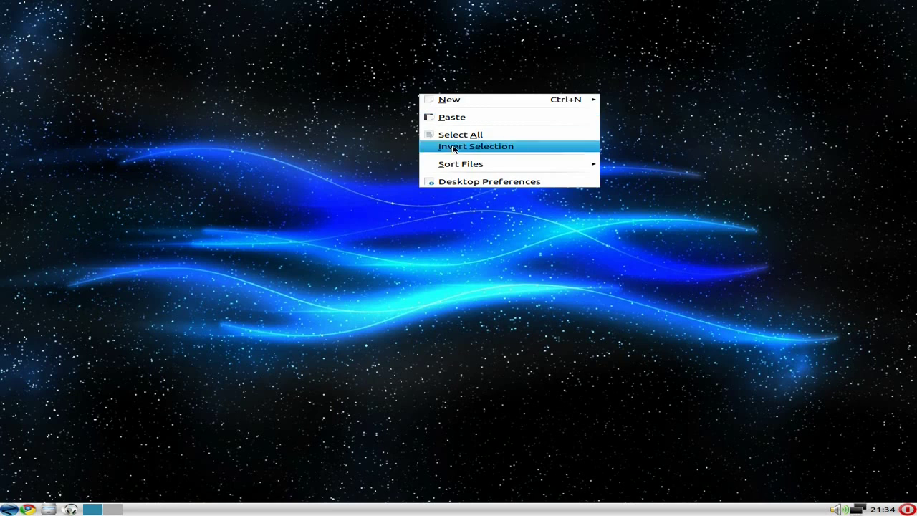
left_click(470, 182)
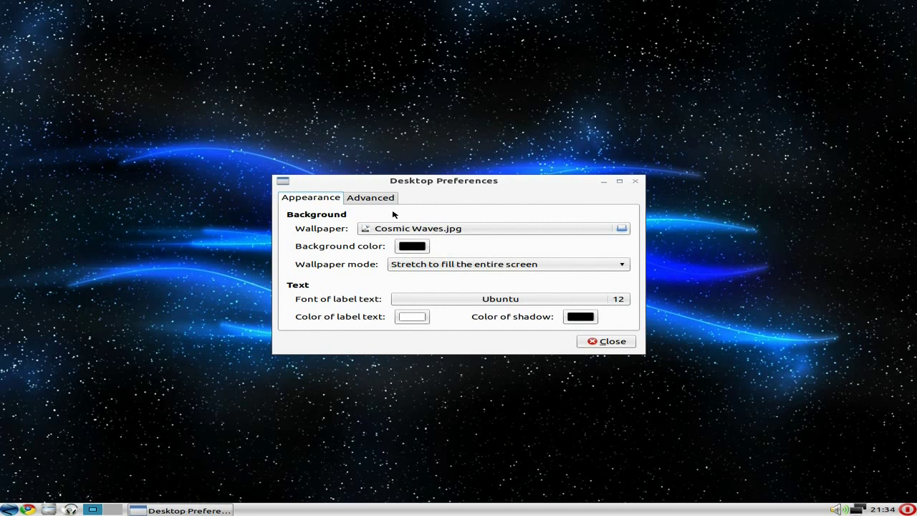
left_click(623, 229)
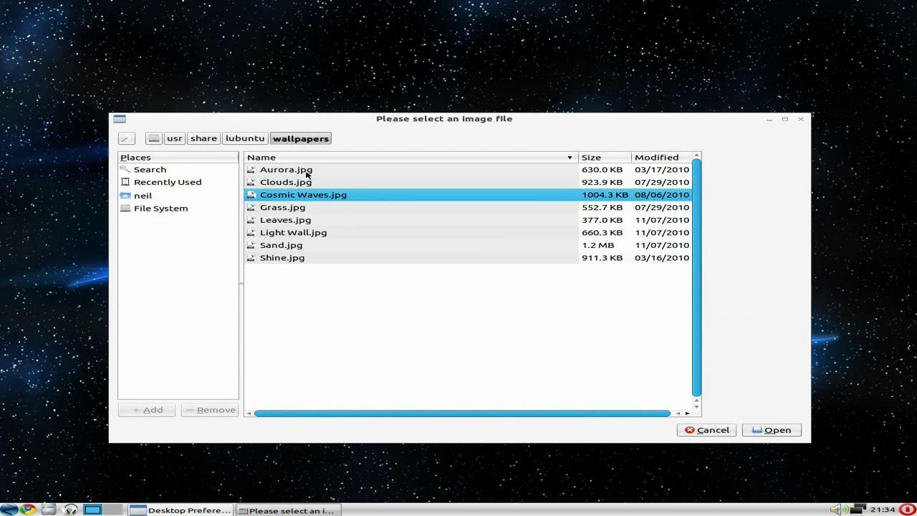
- Preview the supplied wallpapers one after another, from Aurora.jpg and Clouds.jpg through Grass, Leaves, Light Wall and Sand to Shine.jpg
left_click(308, 174)
left_click(306, 183)
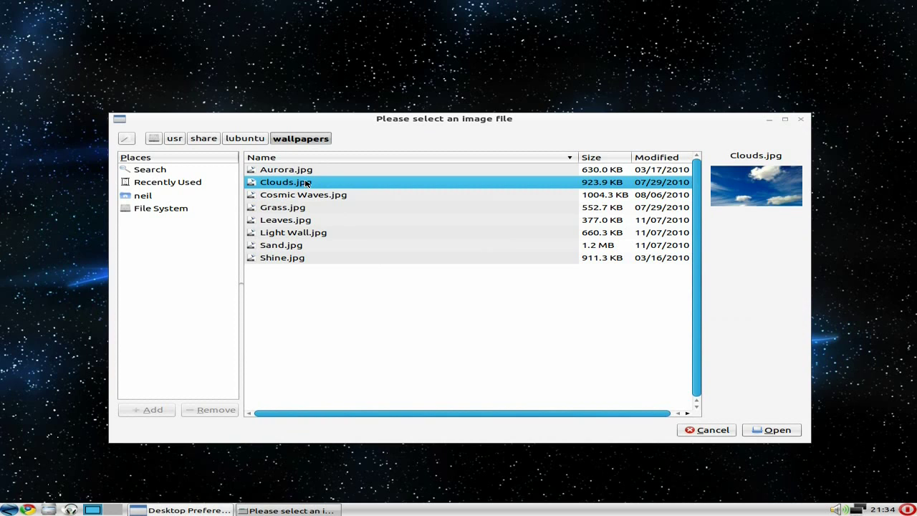
left_click(303, 209)
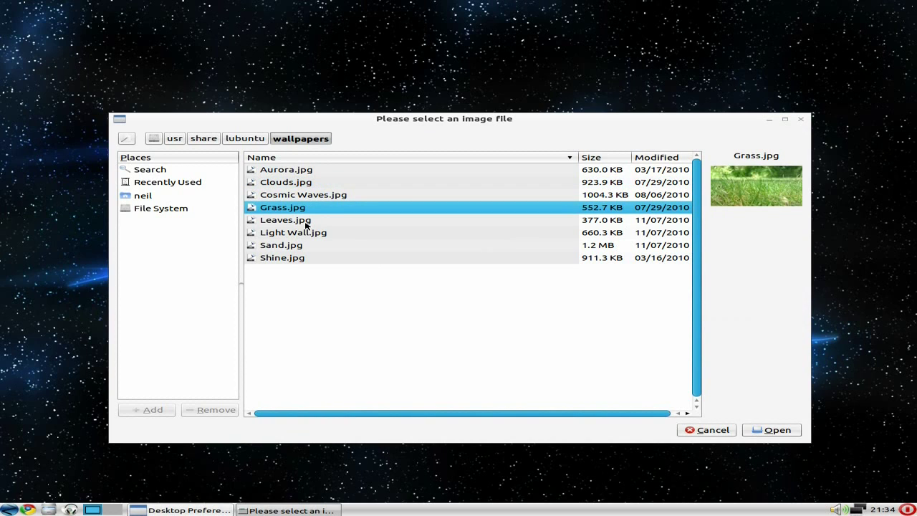
left_click(306, 223)
left_click(310, 235)
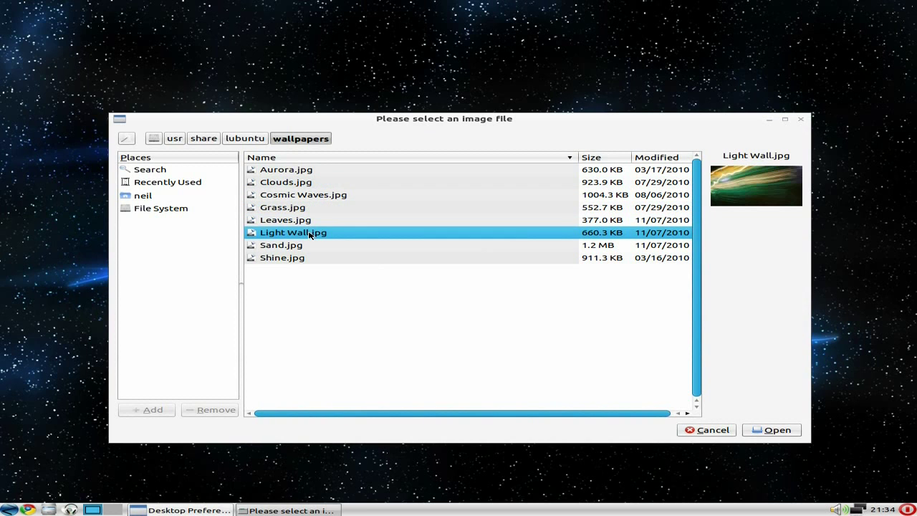
left_click(313, 248)
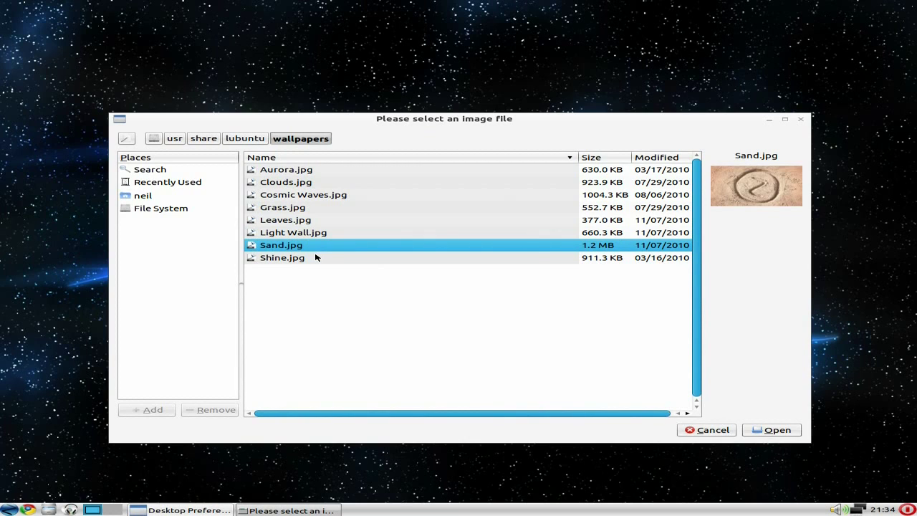
left_click(316, 257)
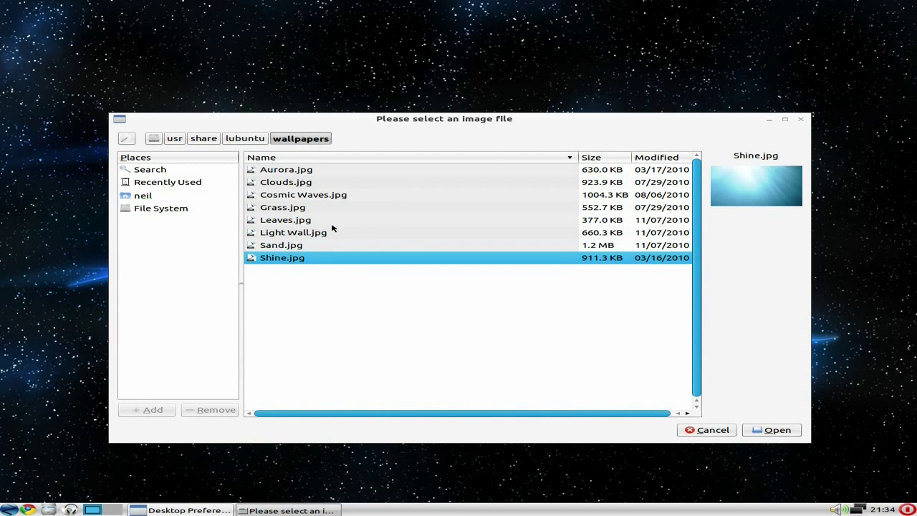
- Set Leaves.jpg as the desktop wallpaper and close the desktop preferences
left_click(323, 220)
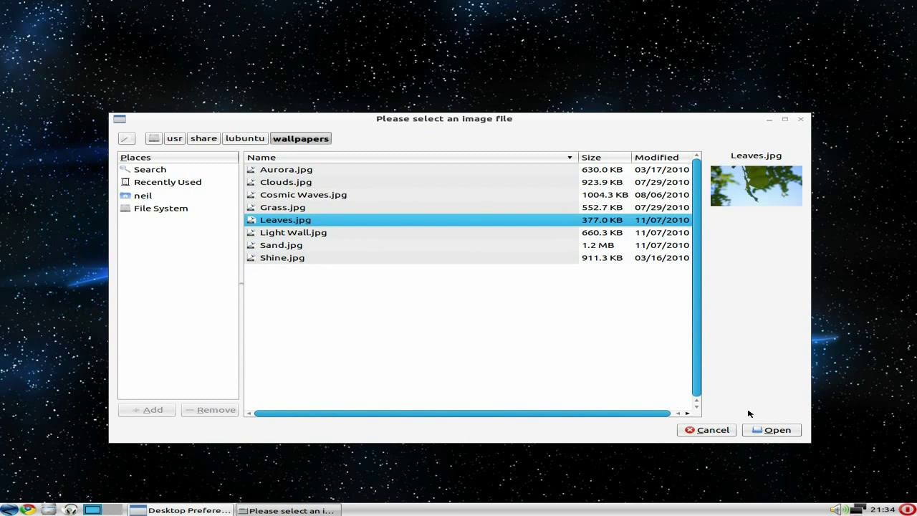
left_click(764, 429)
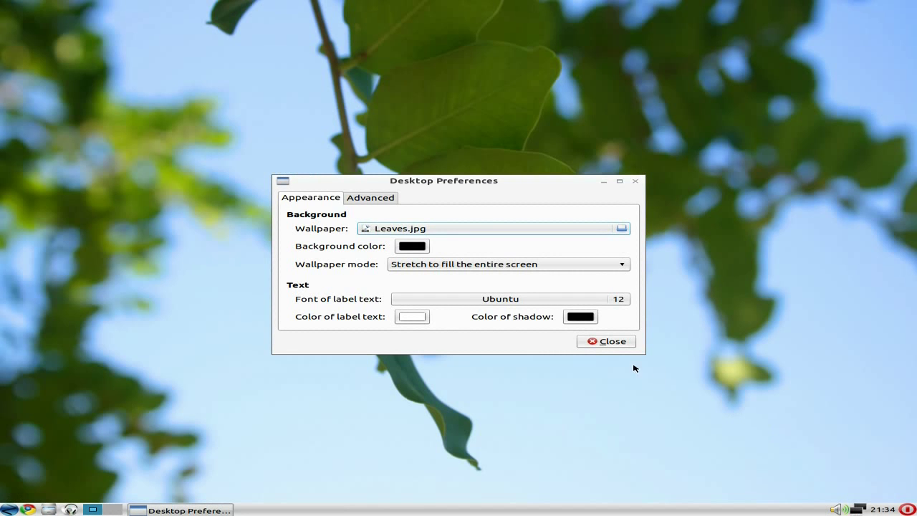
left_click(600, 342)
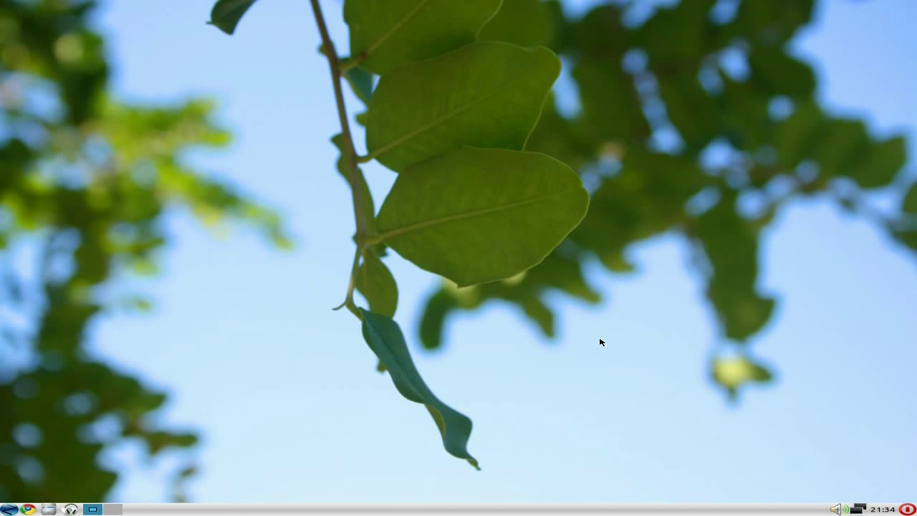